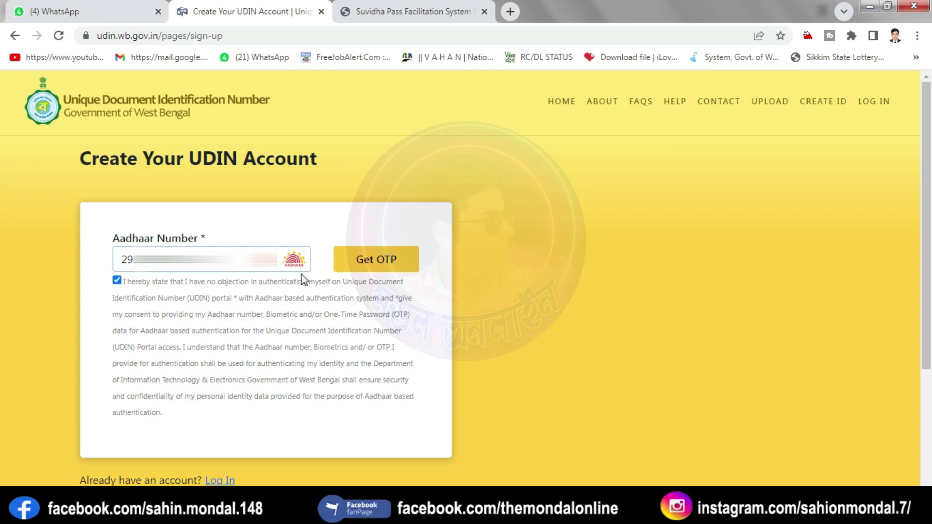
Request an OTP for the Aadhaar number, enter the received code and confirm verification
left_click(369, 266)
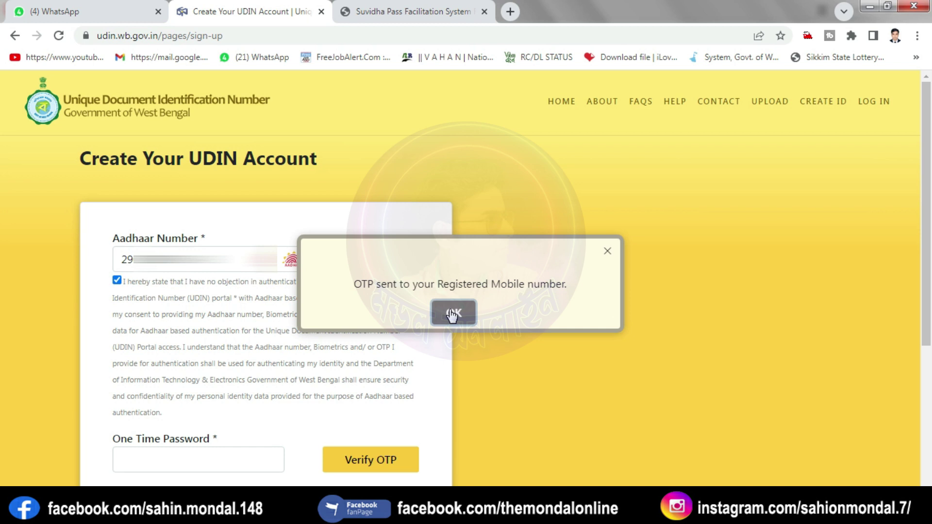
left_click(451, 315)
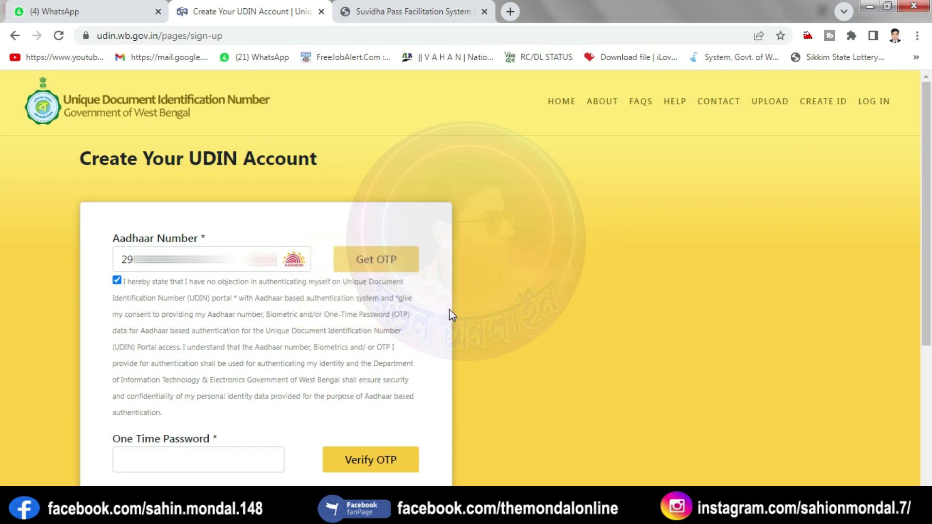
scroll(452, 316, "down", 1)
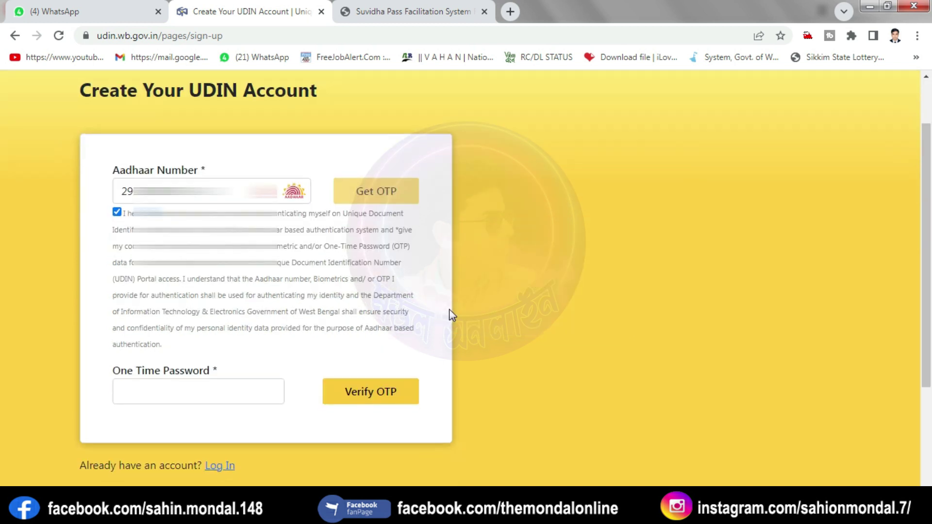
left_click(223, 390)
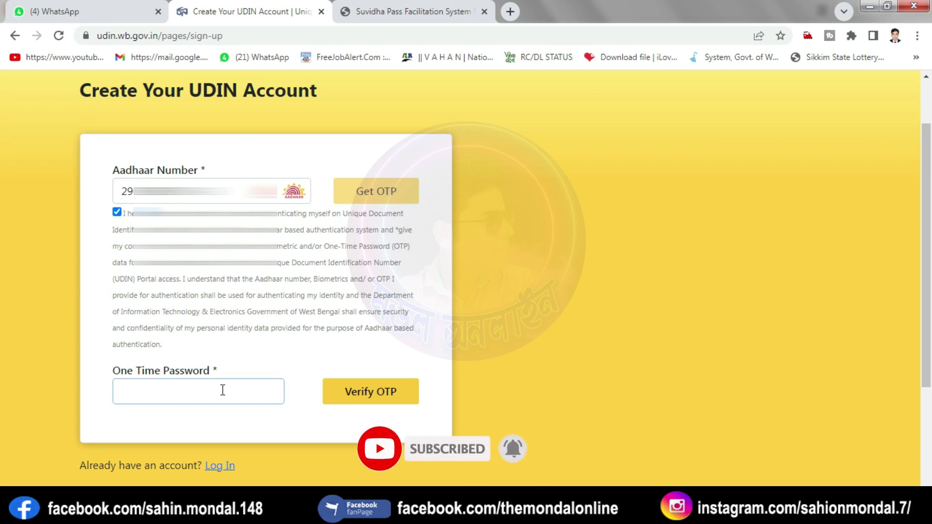
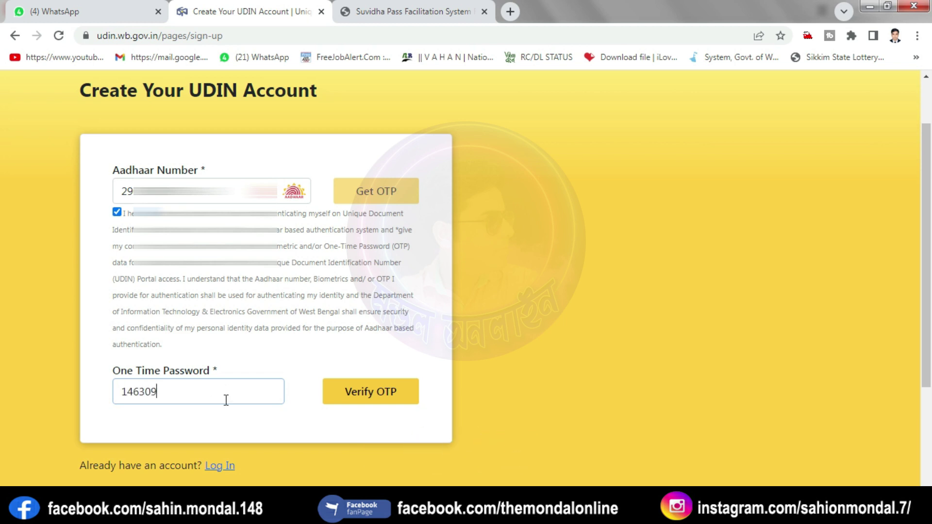
left_click(366, 387)
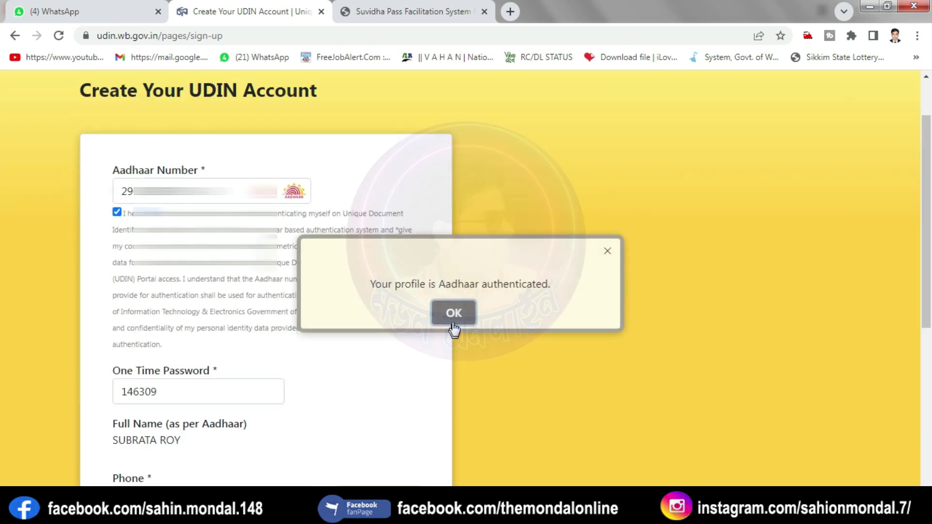
left_click(464, 311)
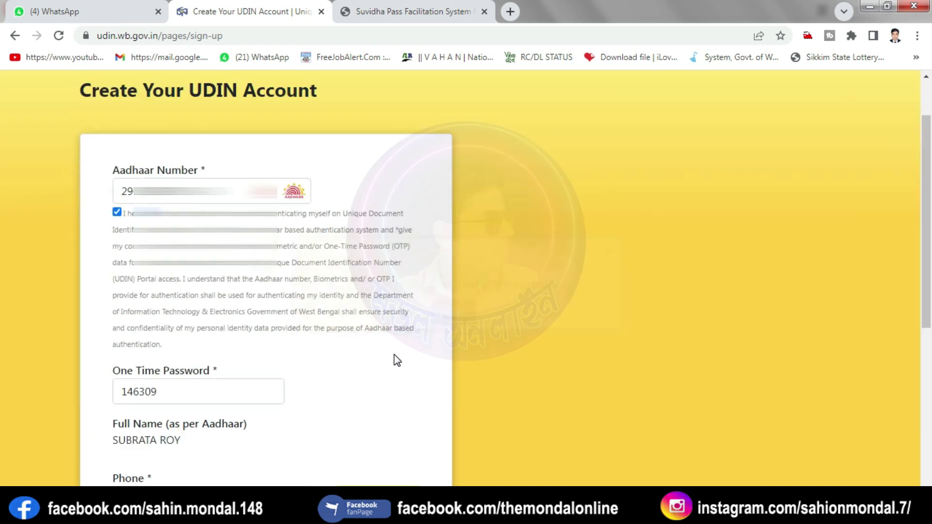
Sign up with the pasted phone number, decline Chrome's password save, and accept the Terms and Conditions
scroll(396, 358, "down", 3)
left_click(181, 364)
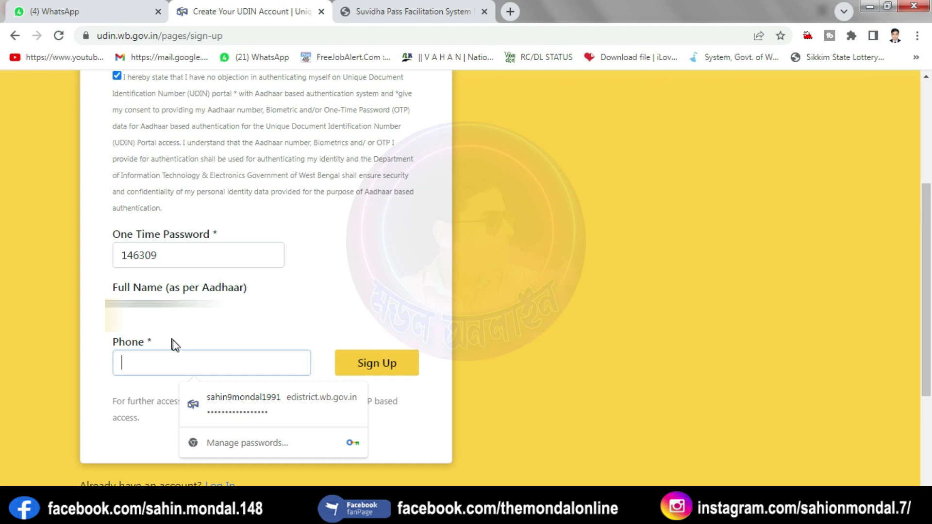
key("ctrl+v")
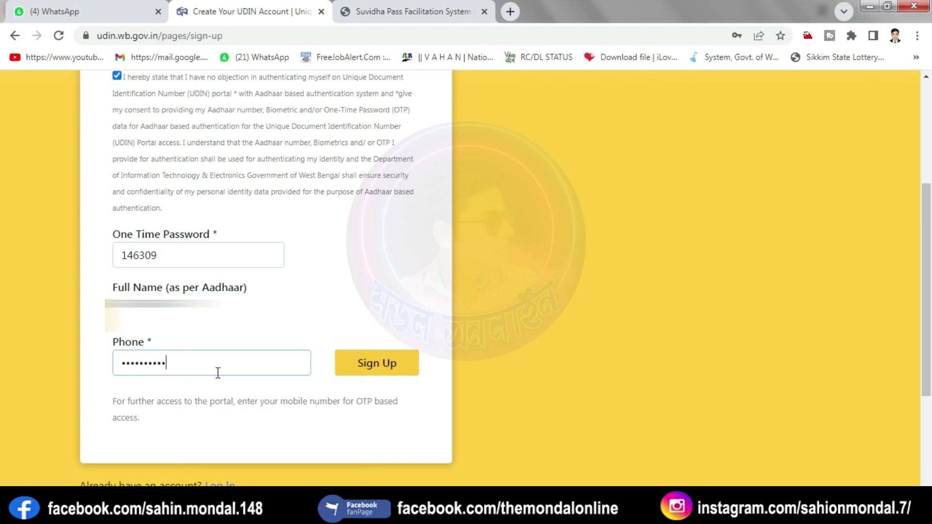
left_click(356, 365)
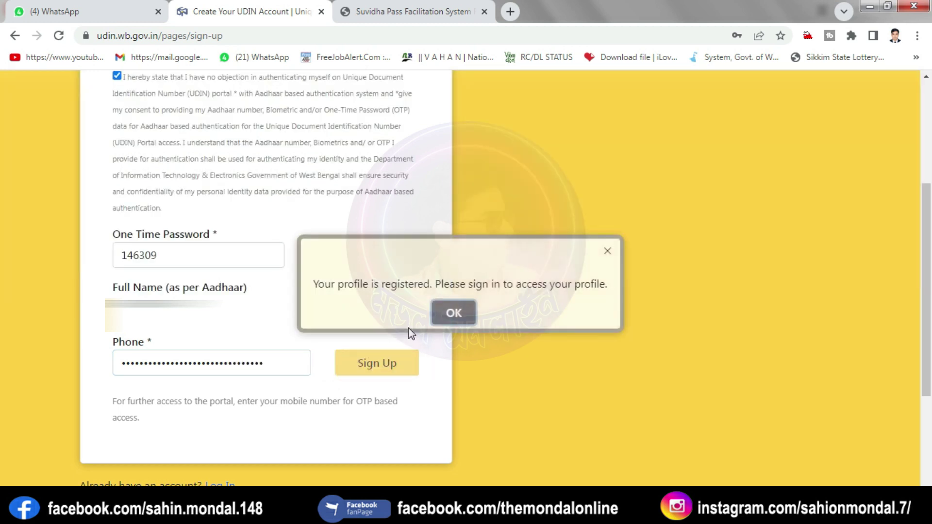
left_click(452, 314)
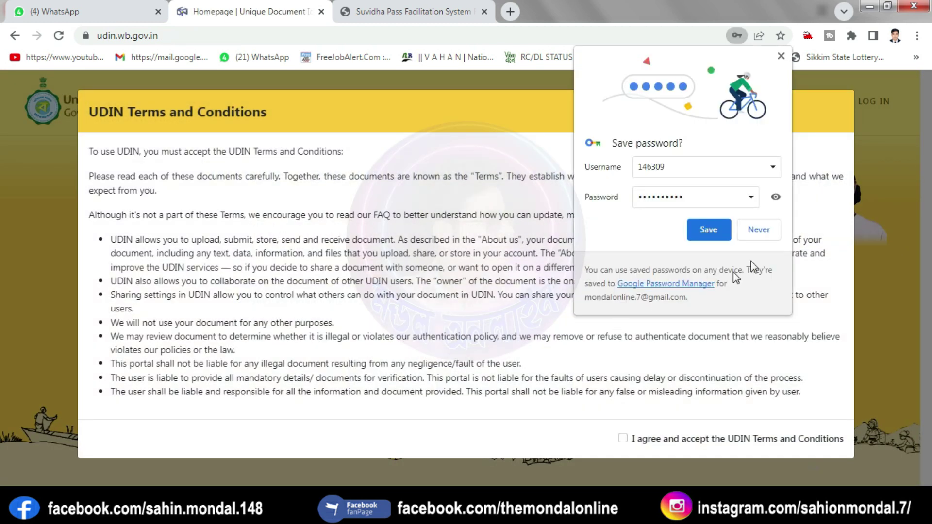
left_click(759, 232)
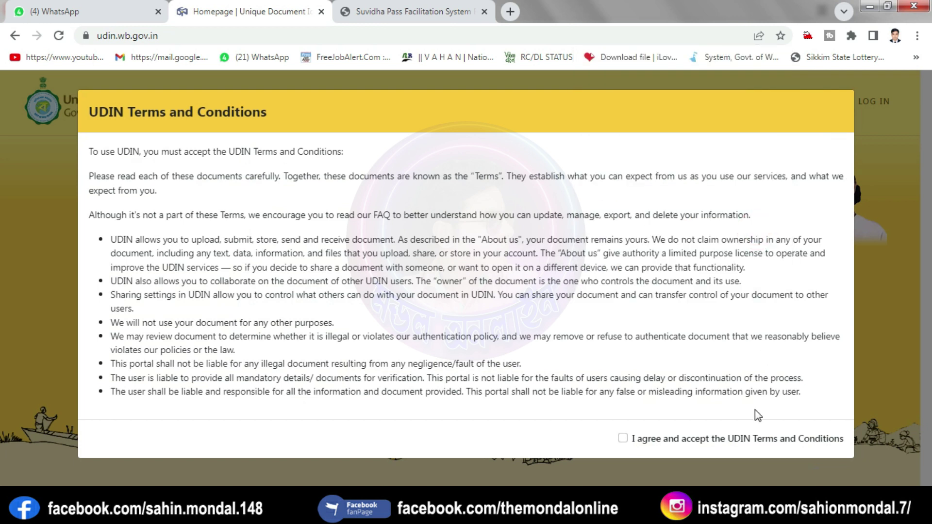
left_click(623, 439)
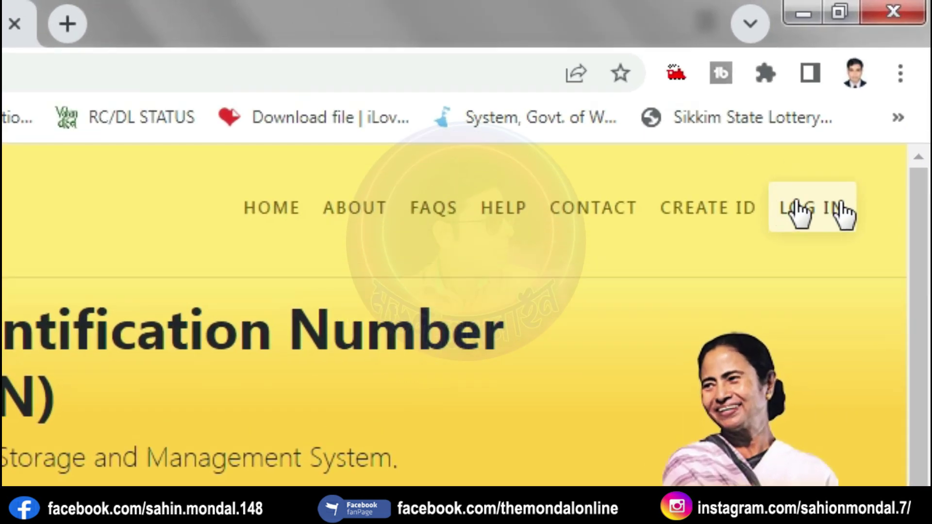
Log in with the registered phone number and the one-time password sent to it
left_click(812, 206)
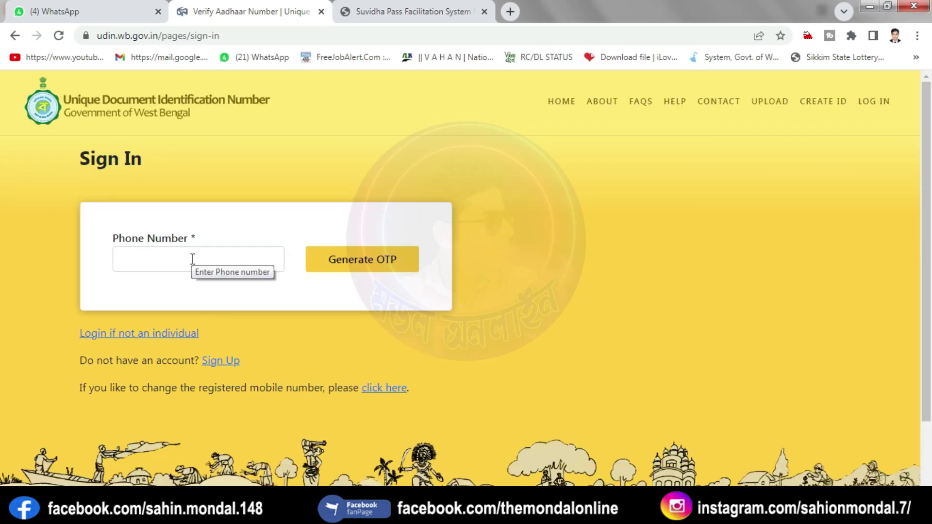
left_click(192, 259)
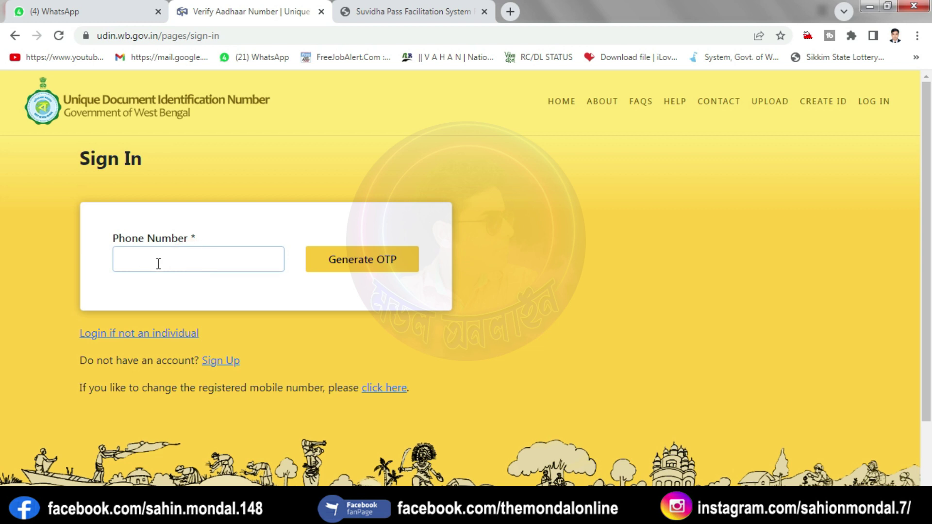
type("98")
left_click(340, 260)
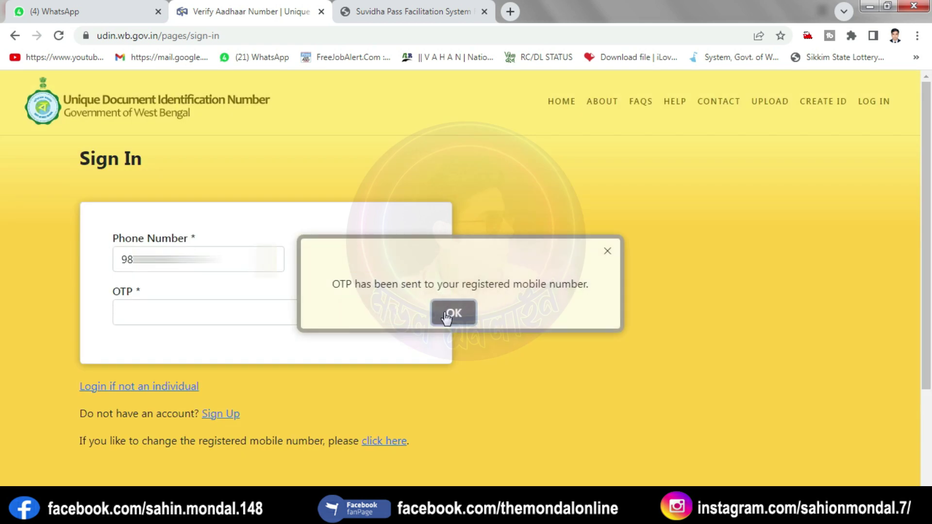
left_click(454, 313)
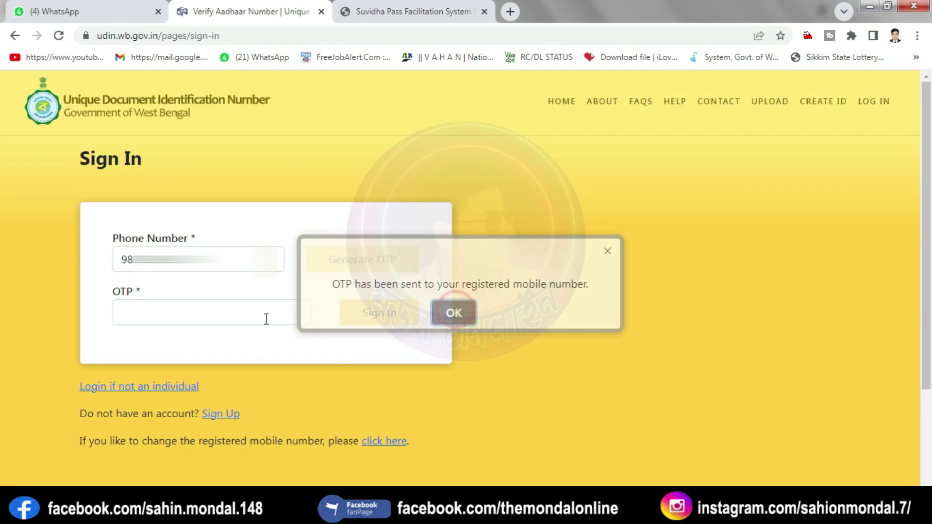
left_click(214, 311)
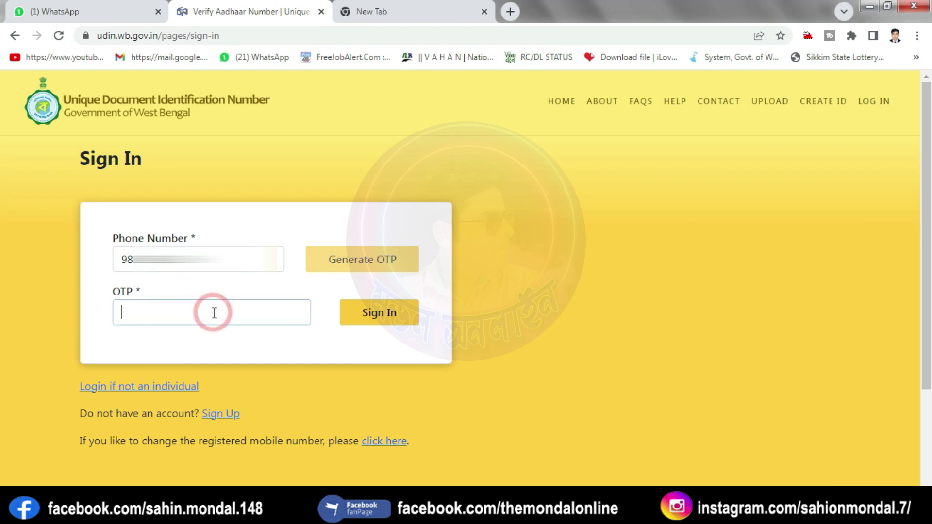
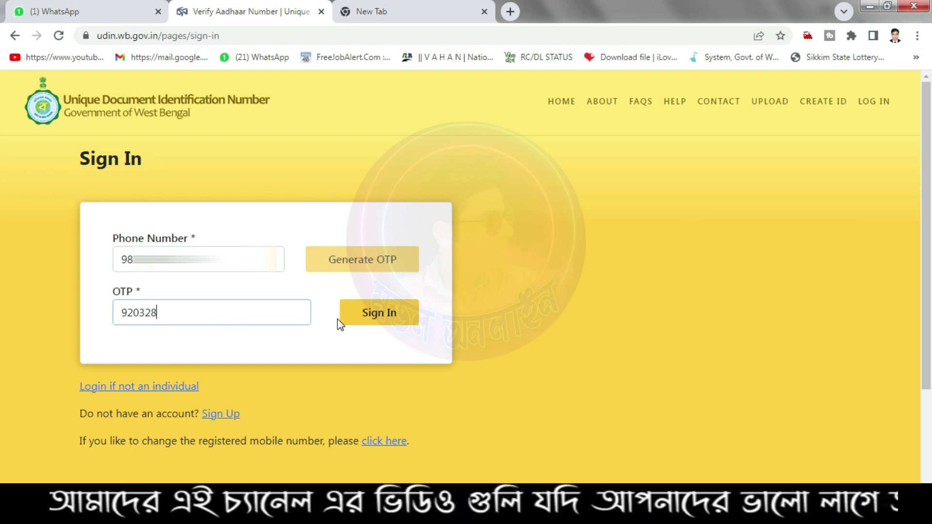
left_click(371, 314)
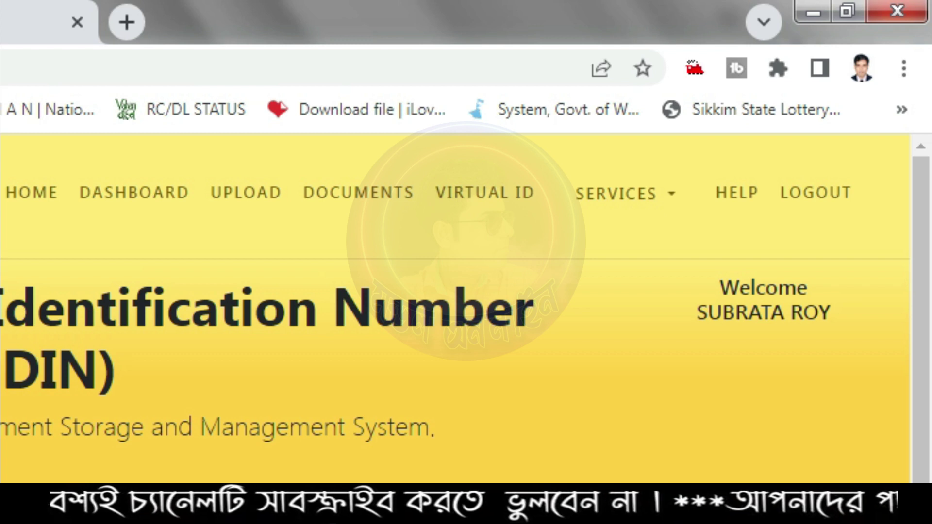
Open the SUVIDHA-LC upload form, give Aadhaar consent and enter the Aadhaar number
left_click(625, 196)
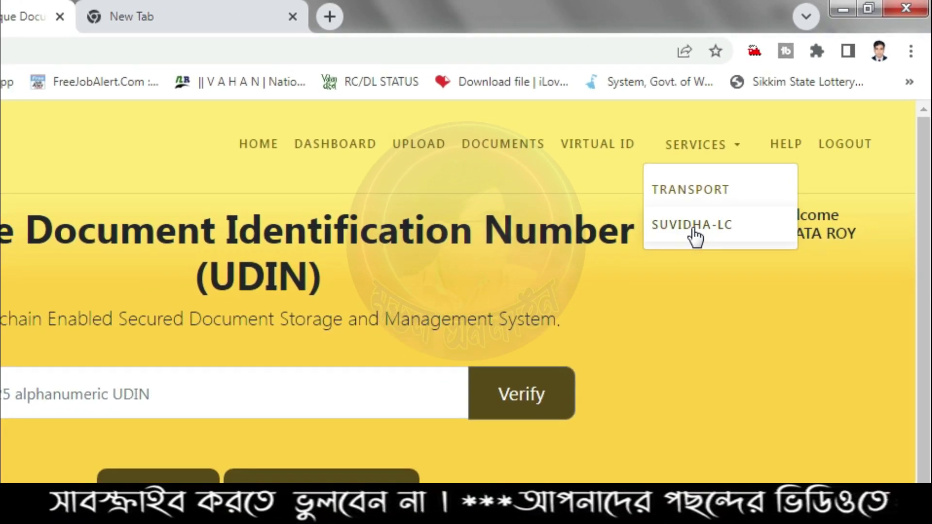
left_click(613, 307)
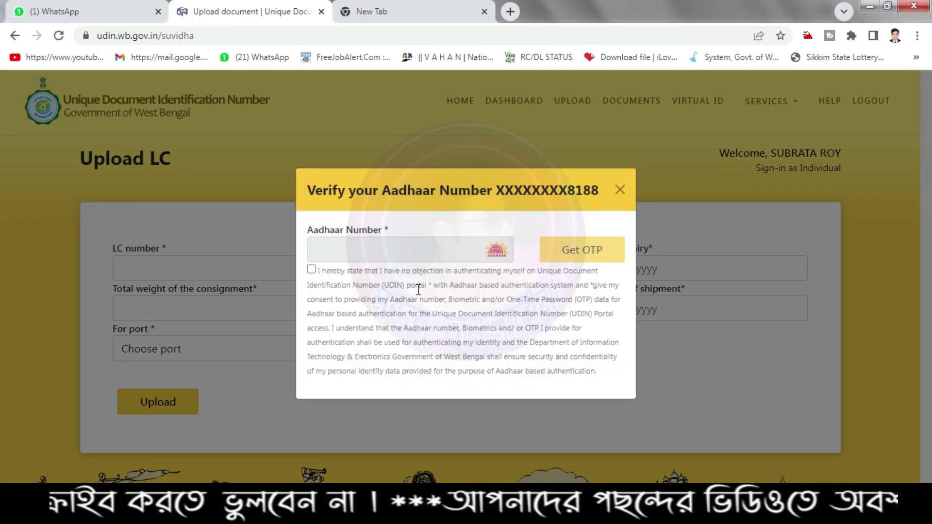
left_click(312, 270)
left_click(331, 253)
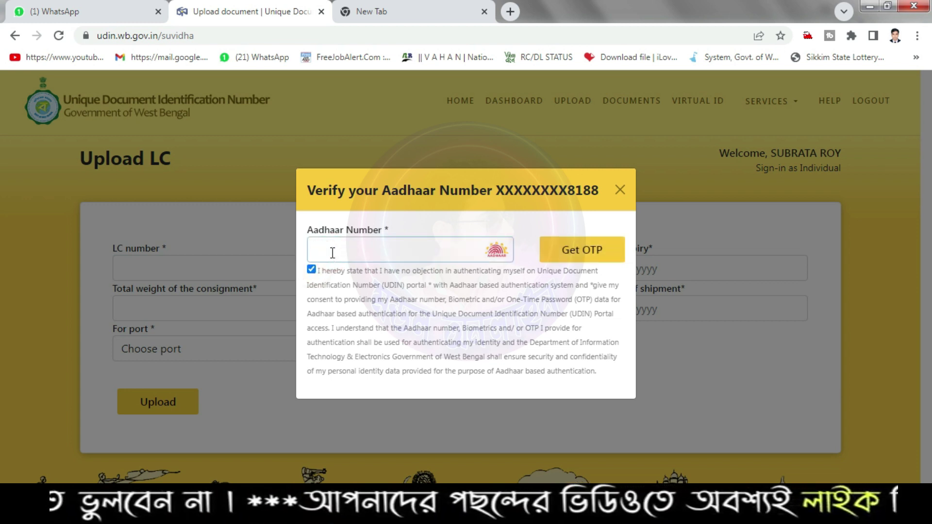
type("290")
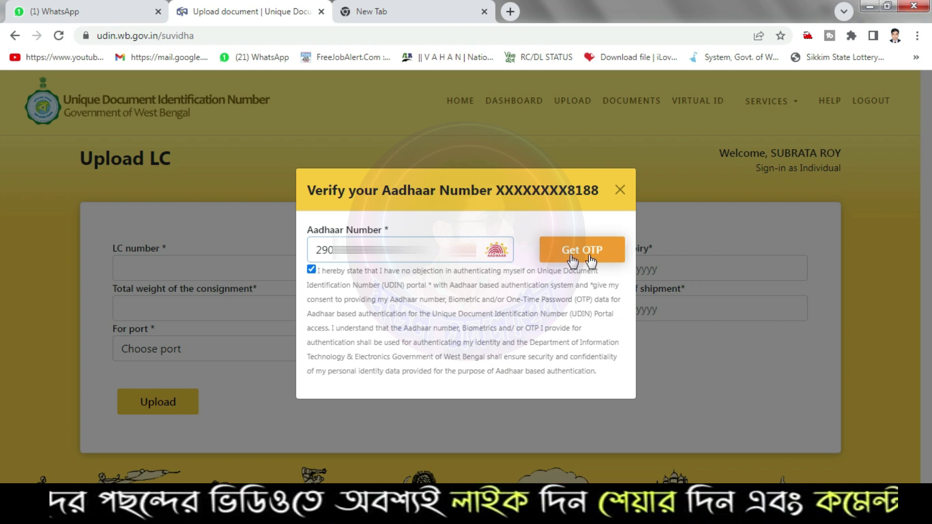
Verify the Aadhaar number with a one-time password and dismiss the authenticated confirmation
left_click(558, 252)
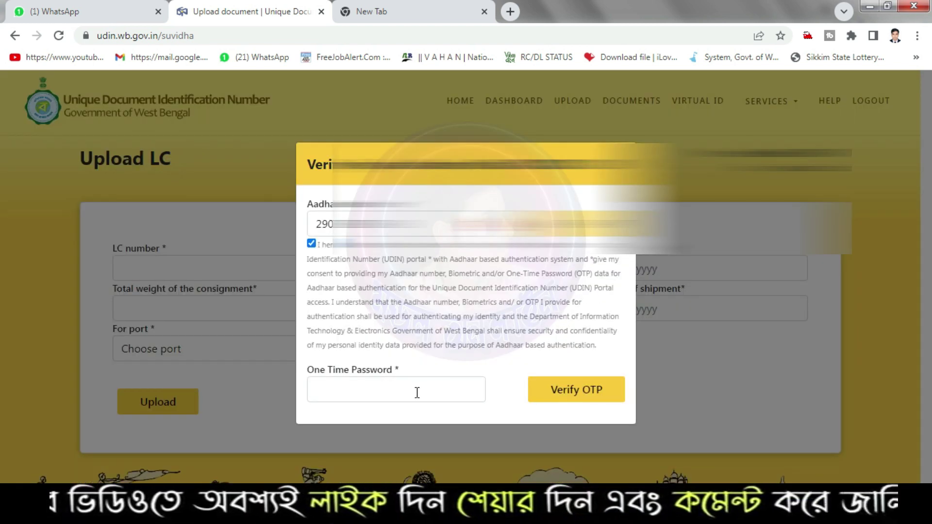
left_click(418, 393)
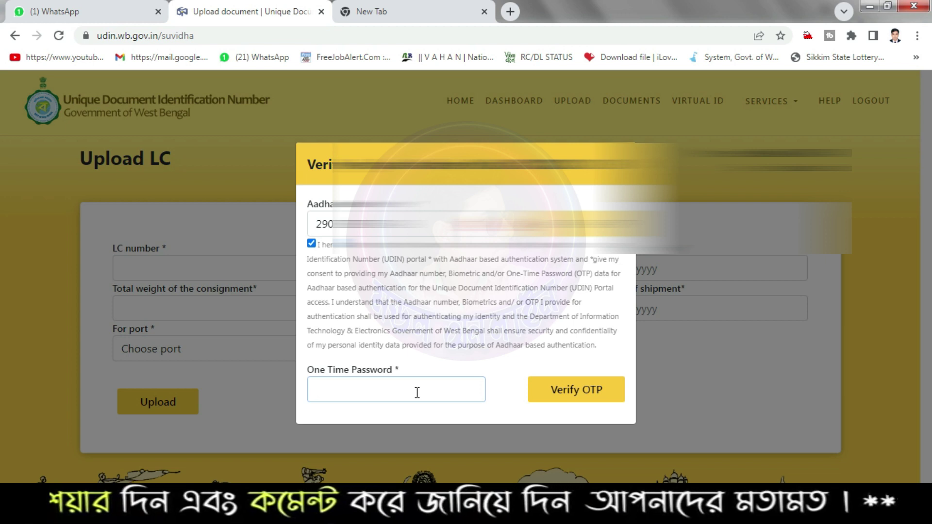
left_click(417, 392)
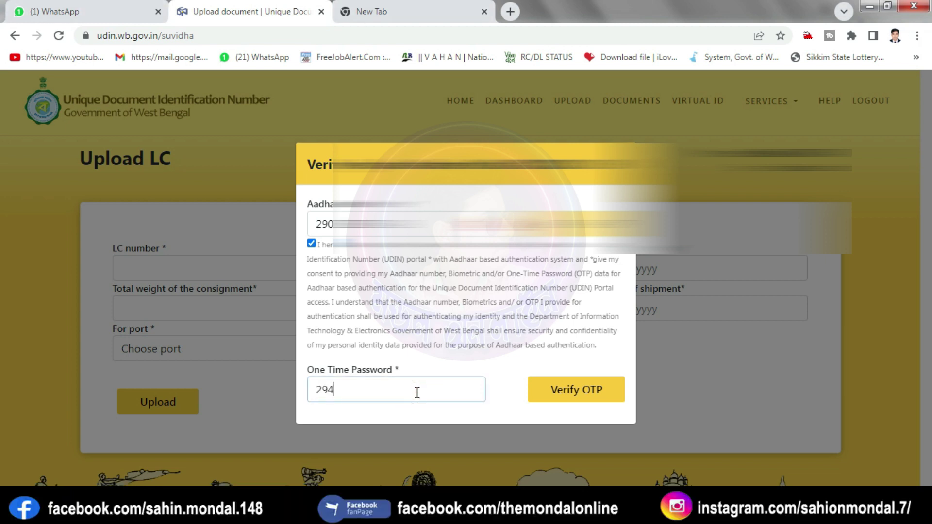
left_click(555, 393)
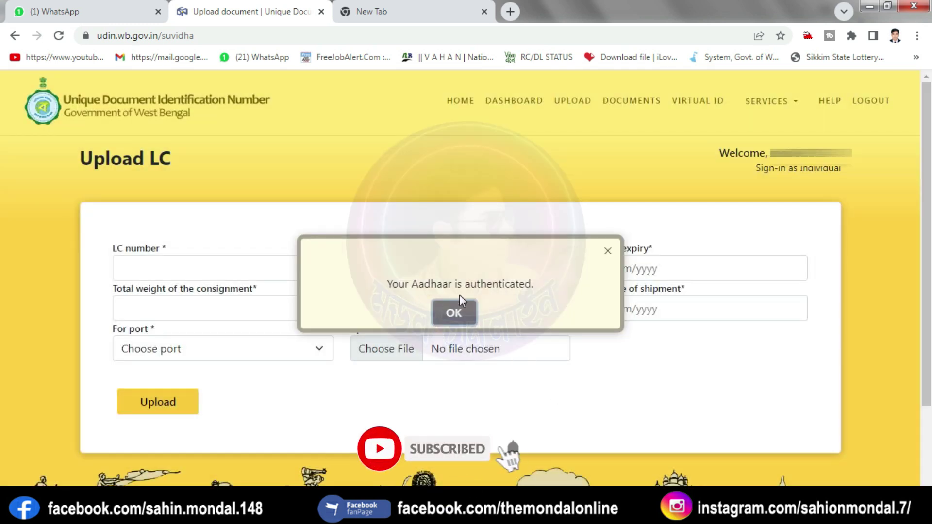
left_click(455, 314)
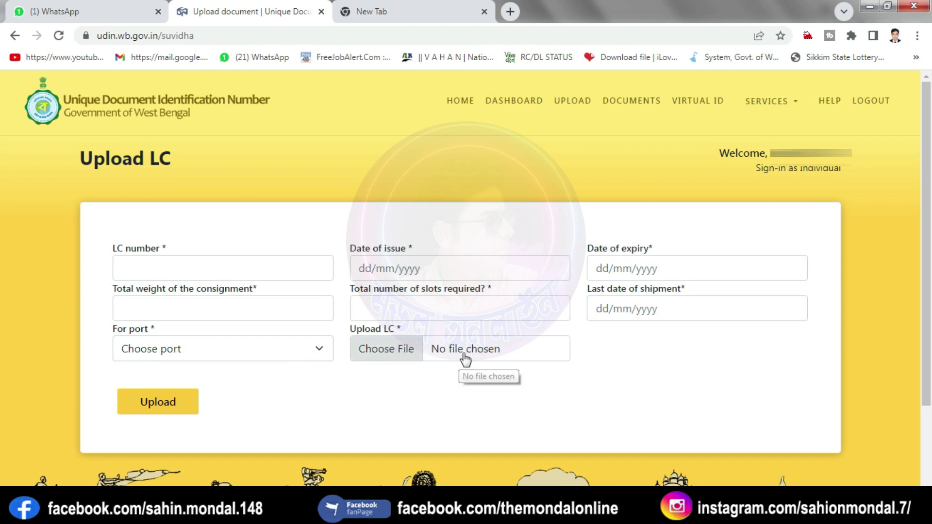
Paste the LC number and enter 16/02/2023 as the date of issue
left_click(142, 265)
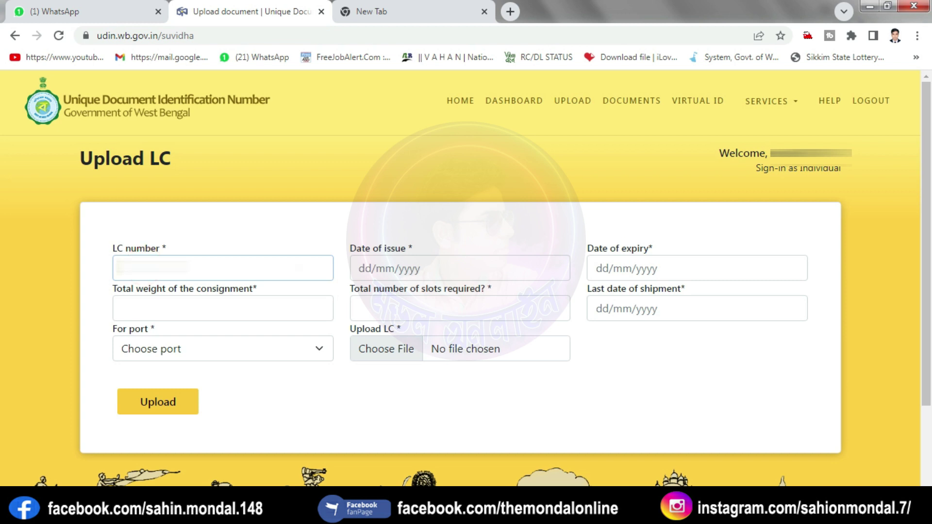
key("ctrl+v")
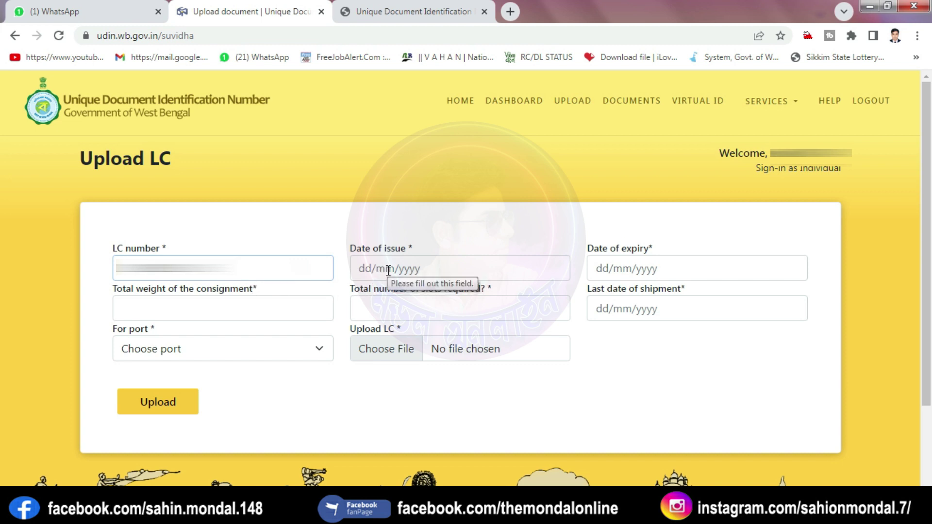
left_click(388, 271)
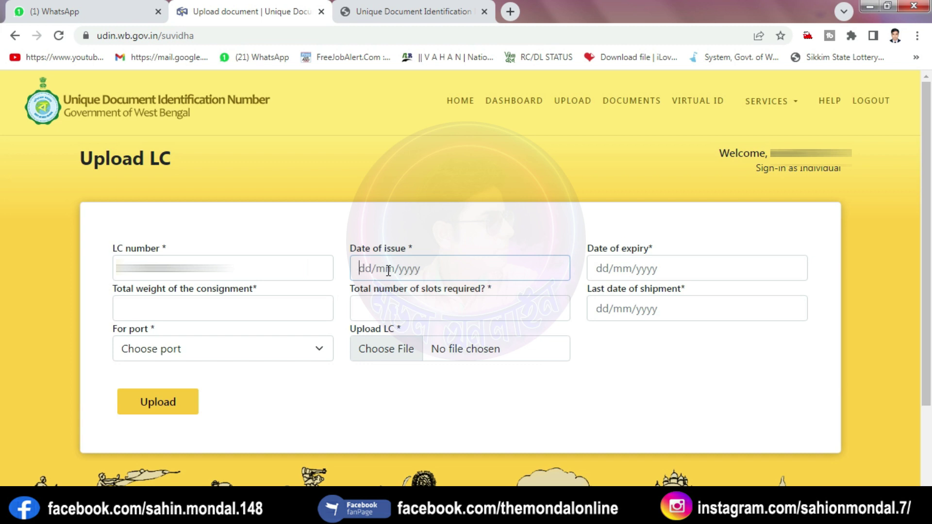
type("16/02/2023")
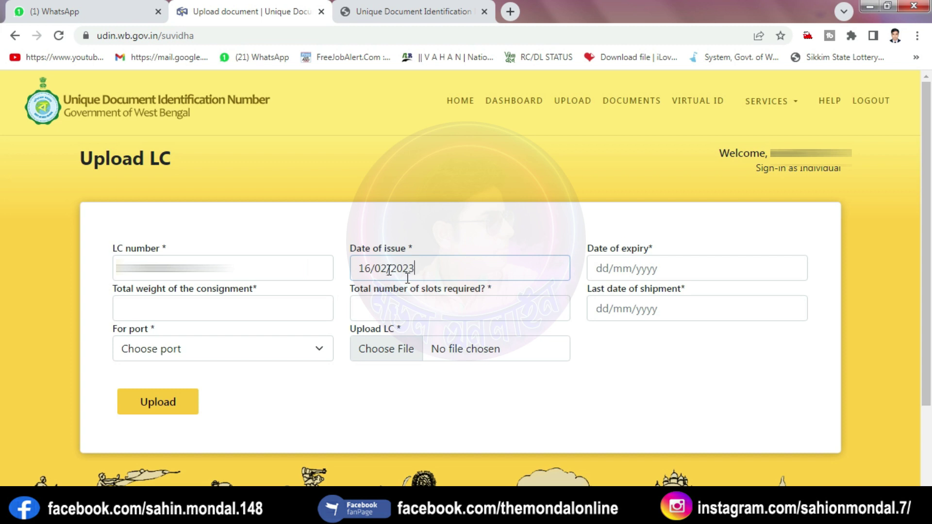
Enter expiry date 15/08/2023 and total consignment weight 19000
left_click(600, 270)
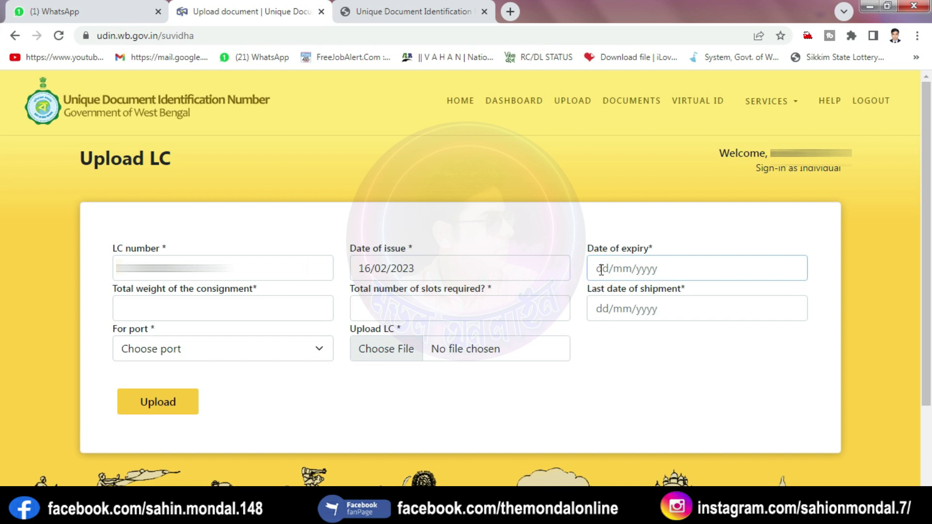
type("15")
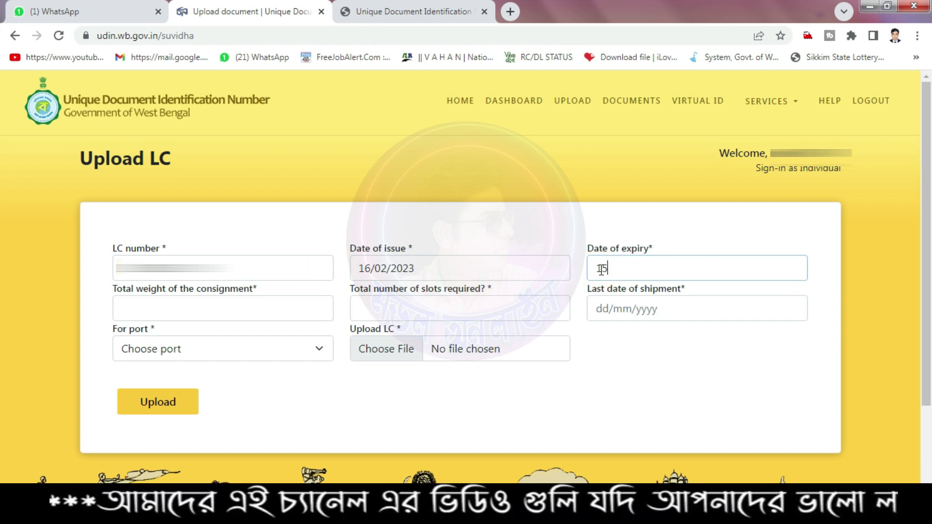
type("/08")
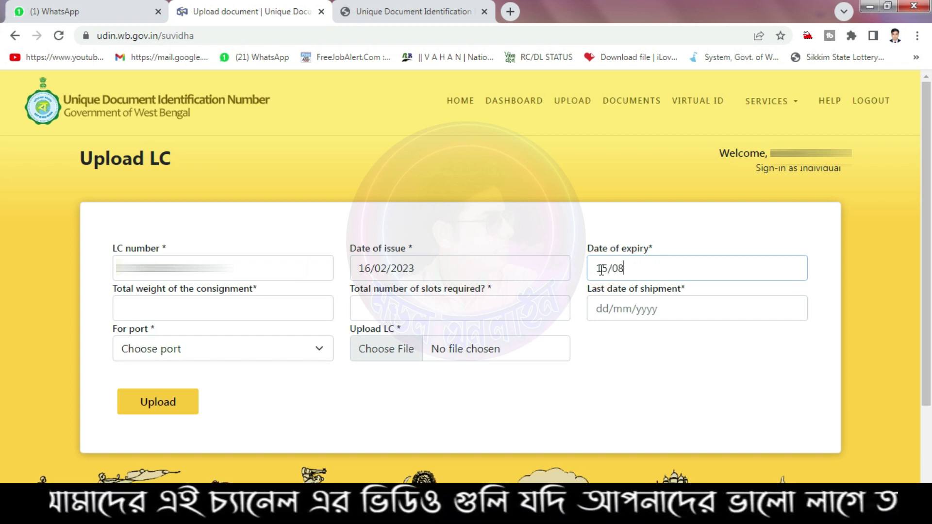
type("/2023")
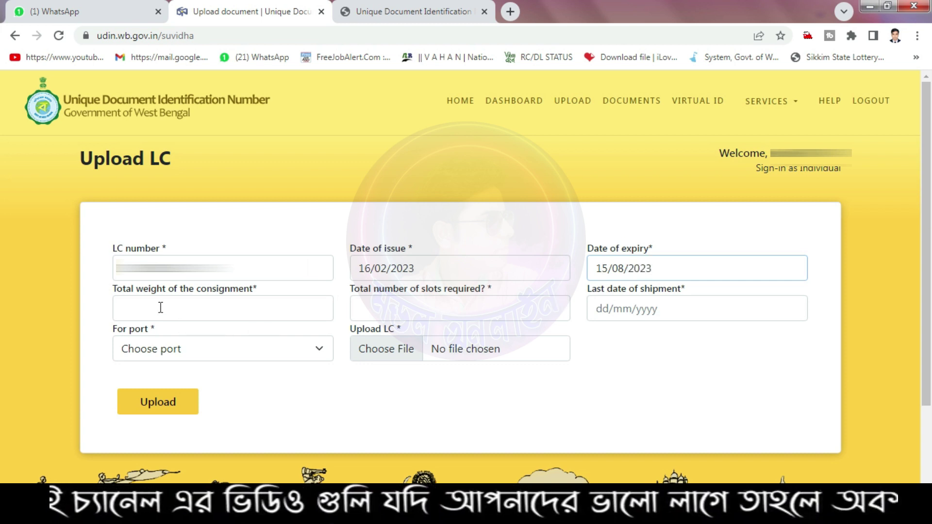
left_click(214, 309)
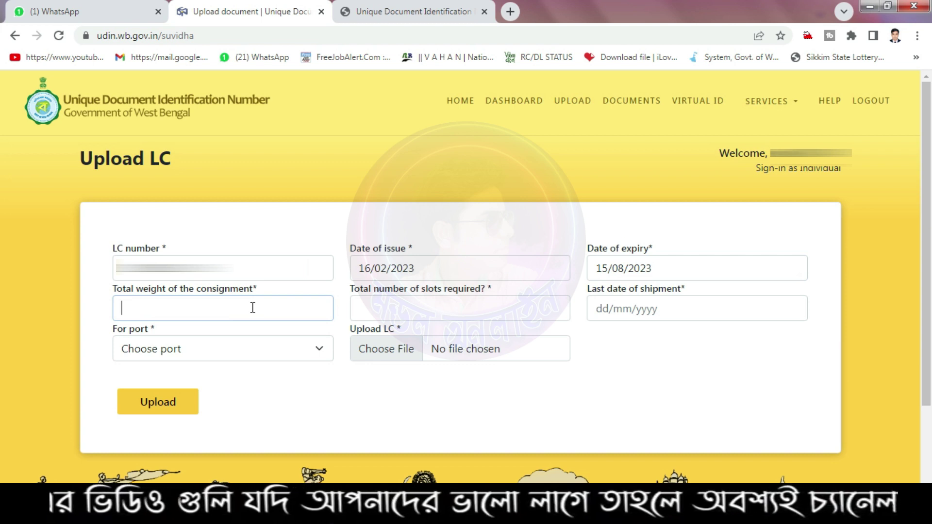
left_click(210, 306)
type("19000")
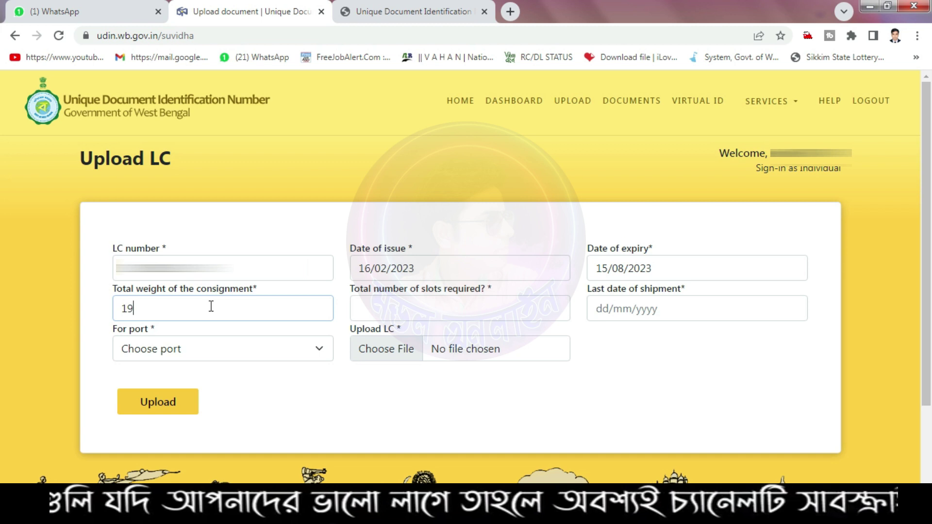
left_click(259, 303)
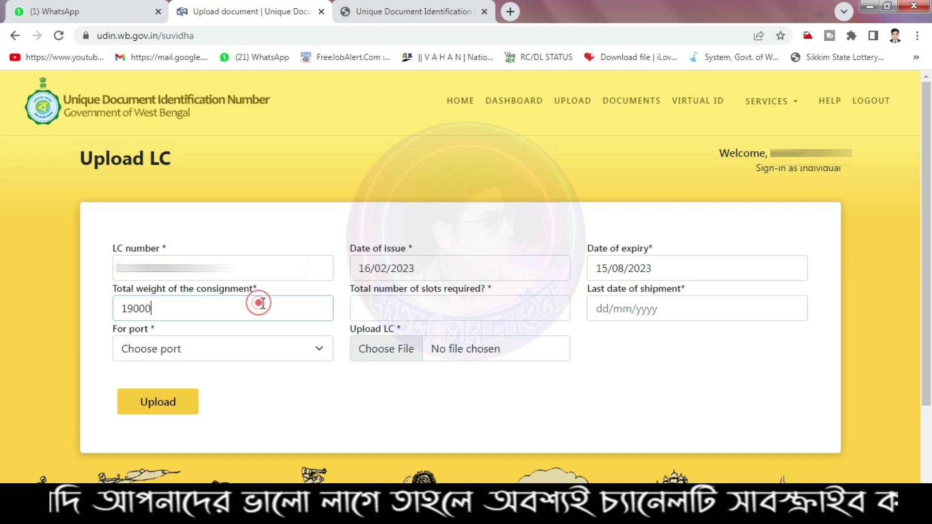
left_click(401, 312)
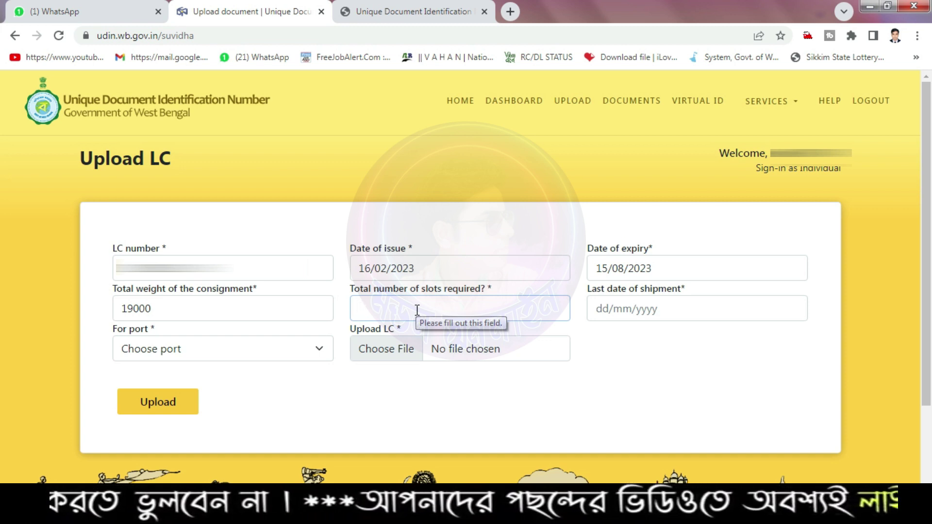
Set the number of slots to 1 and the last shipment date to 30/072023
left_click(462, 308)
type("1")
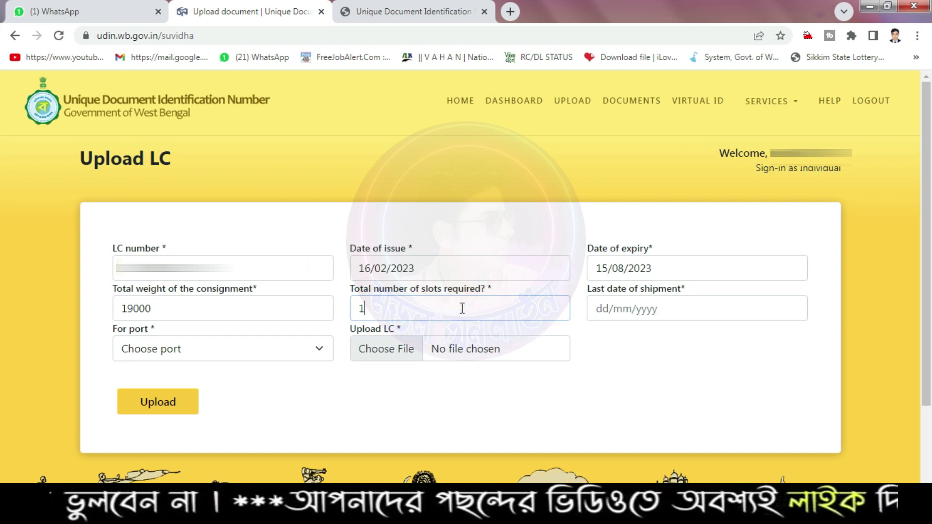
left_click(603, 345)
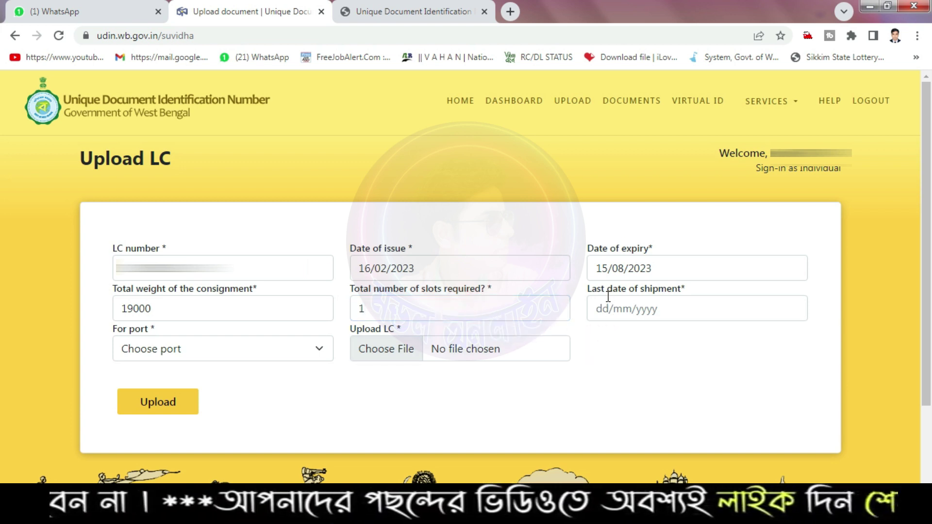
left_click(600, 310)
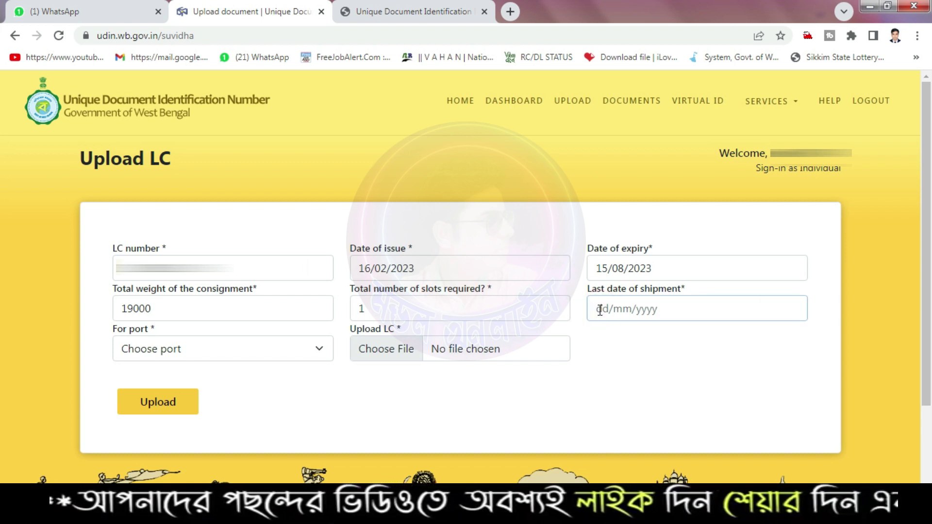
type("30")
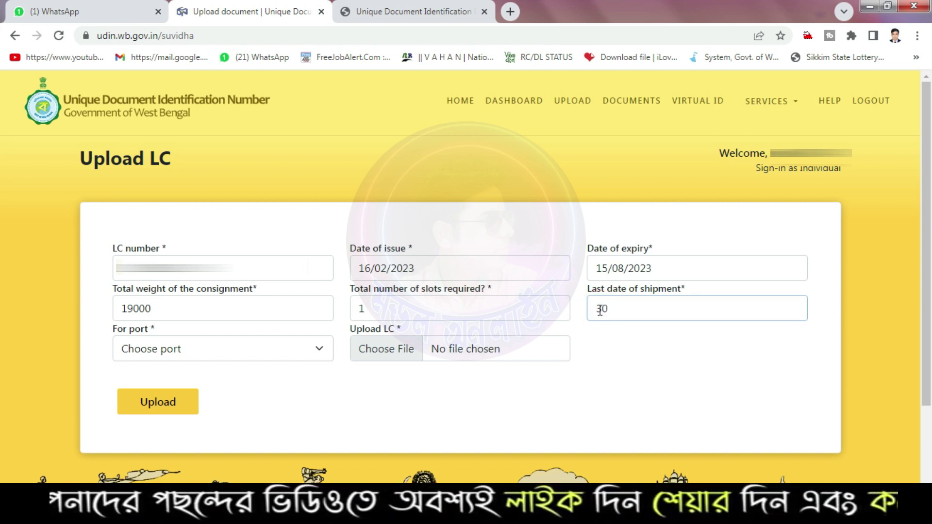
type("/072")
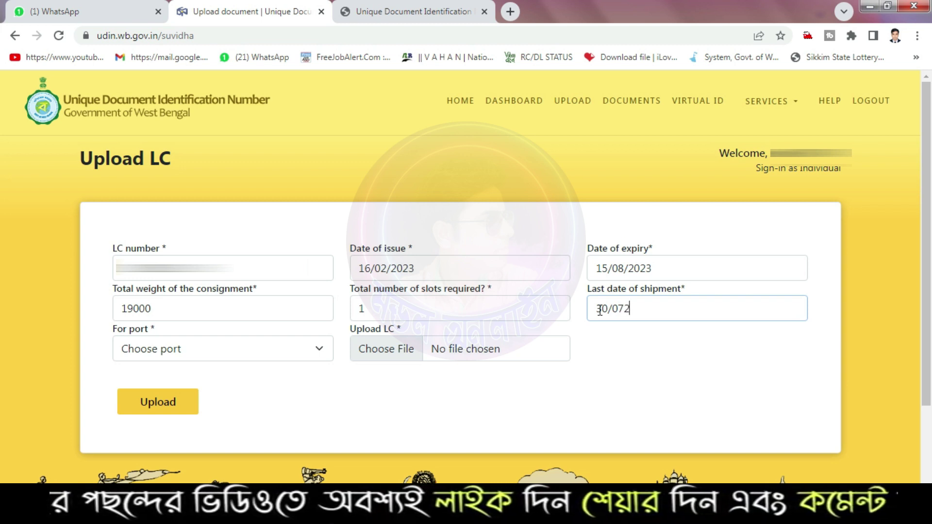
type("023")
left_click(629, 366)
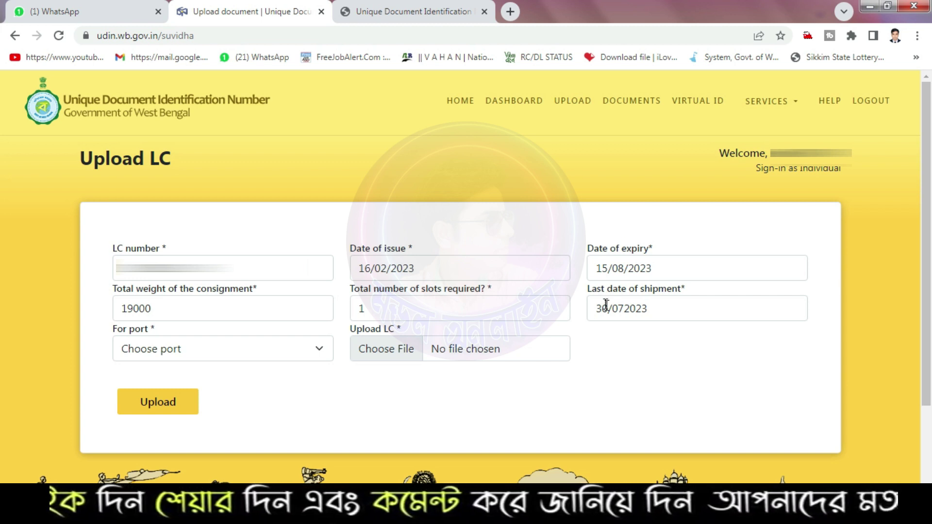
Choose ICP Mahadipur as the port and attach LC 85 AMENDMENT.pdf as the LC file
left_click(211, 350)
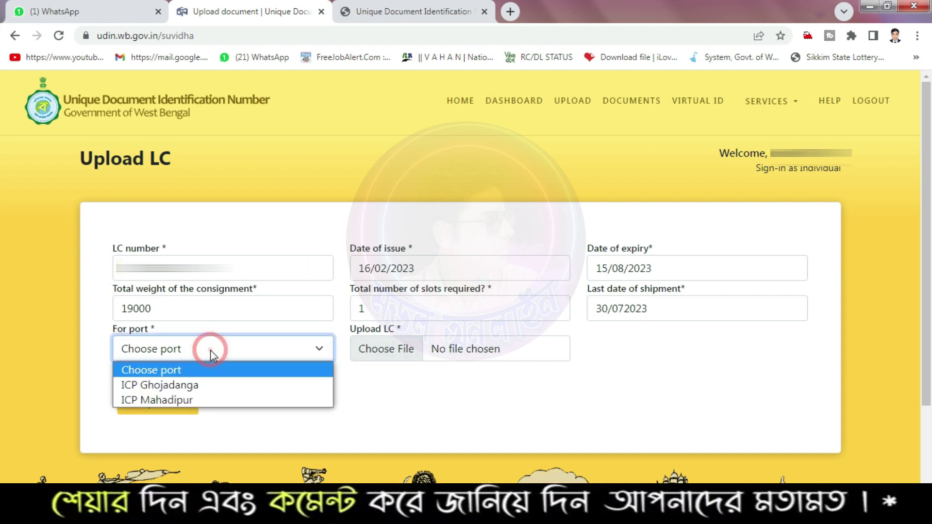
left_click(157, 400)
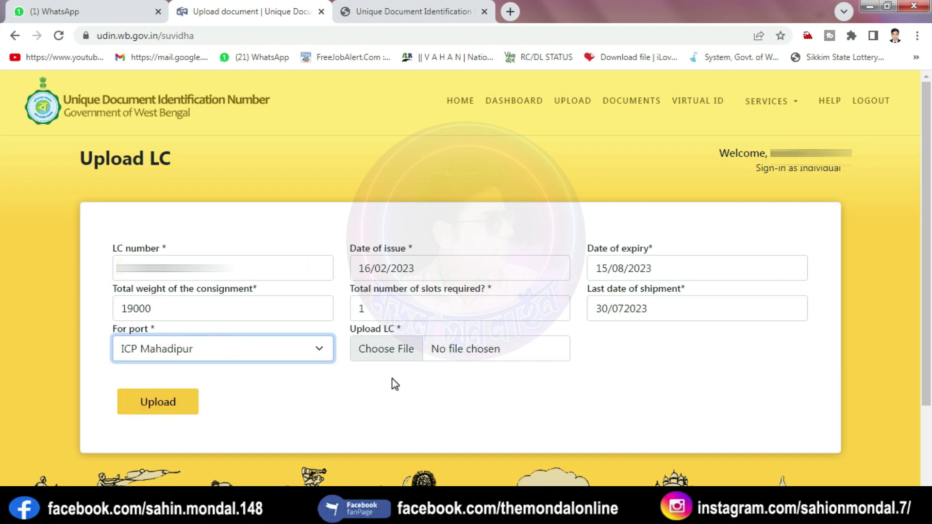
left_click(399, 353)
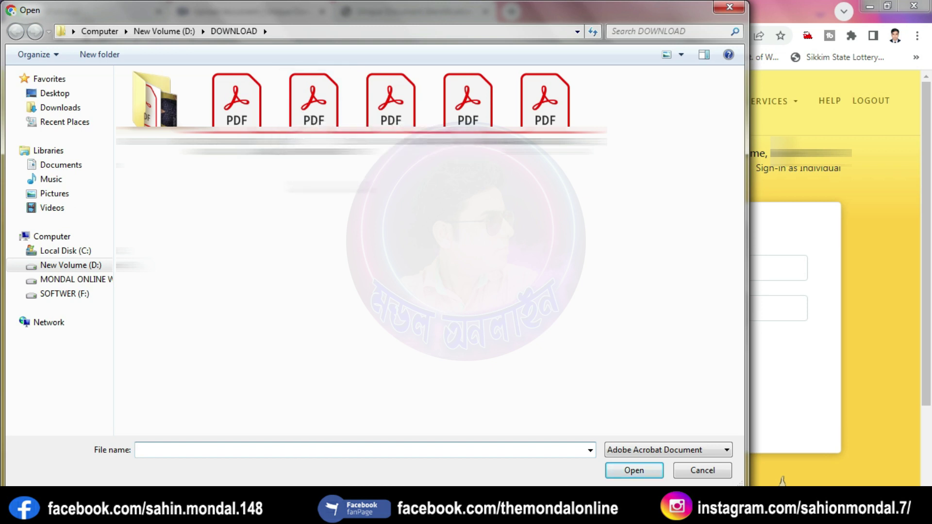
left_click(317, 113)
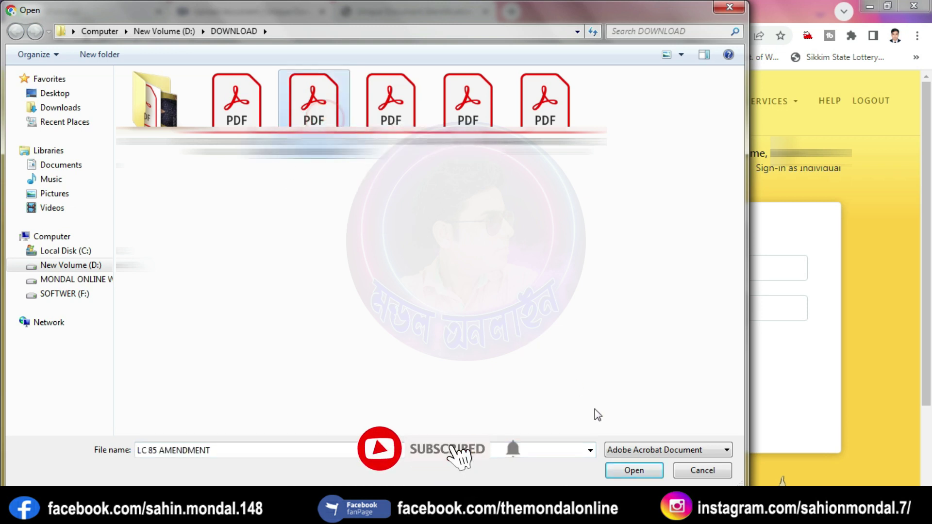
left_click(633, 470)
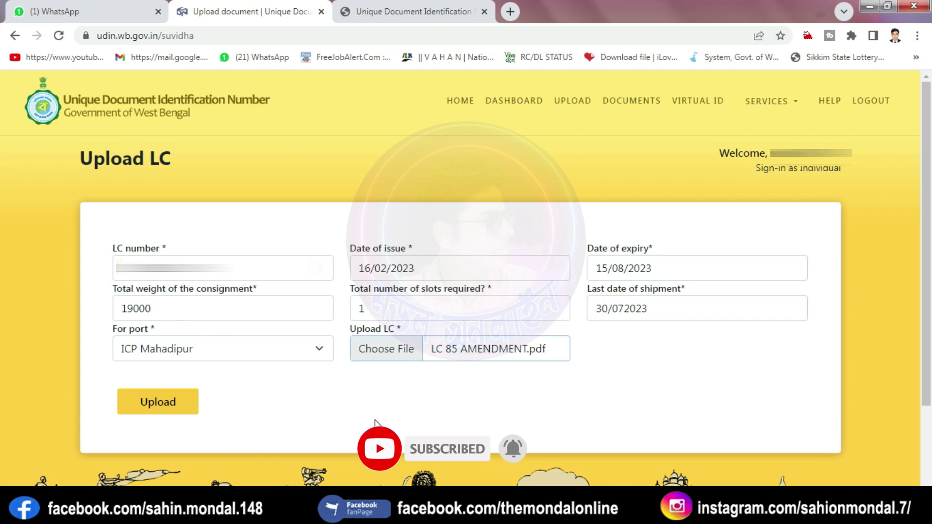
Upload the LC form and choose Make payment in the success dialog
left_click(163, 410)
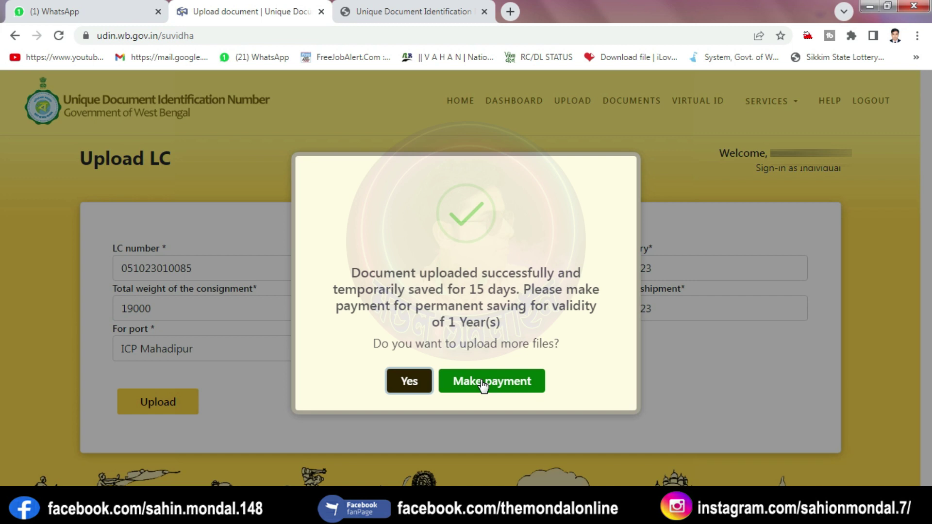
left_click(481, 380)
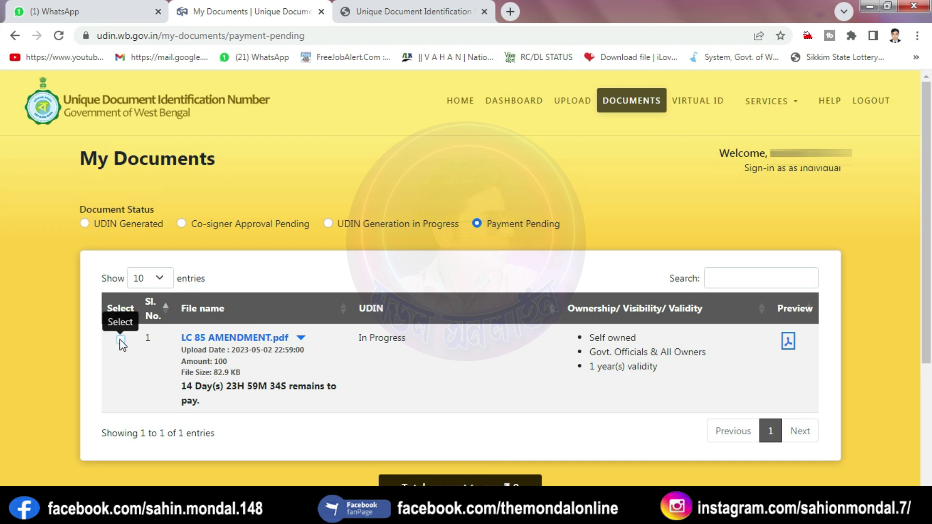
Select LC 85 AMENDMENT.pdf and pay its ₹100 total amount
left_click(120, 339)
scroll(489, 386, "down", 1)
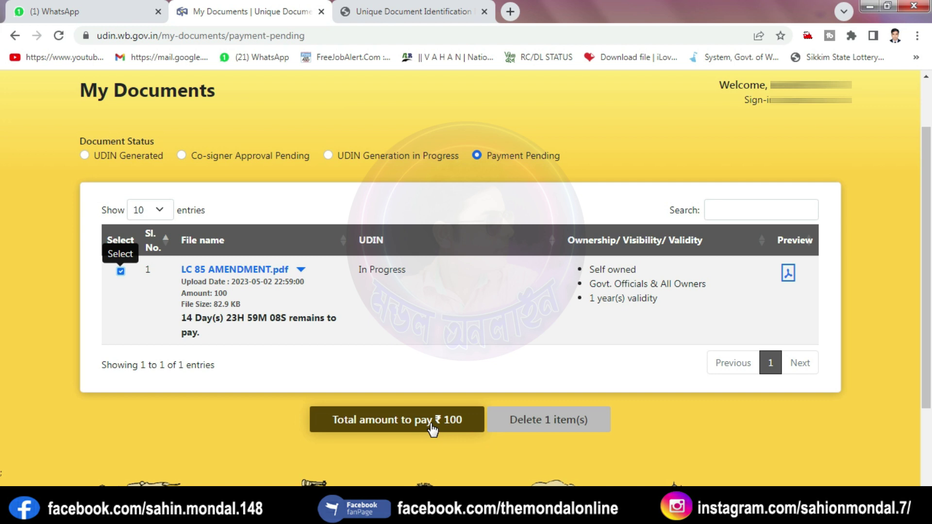
left_click(399, 421)
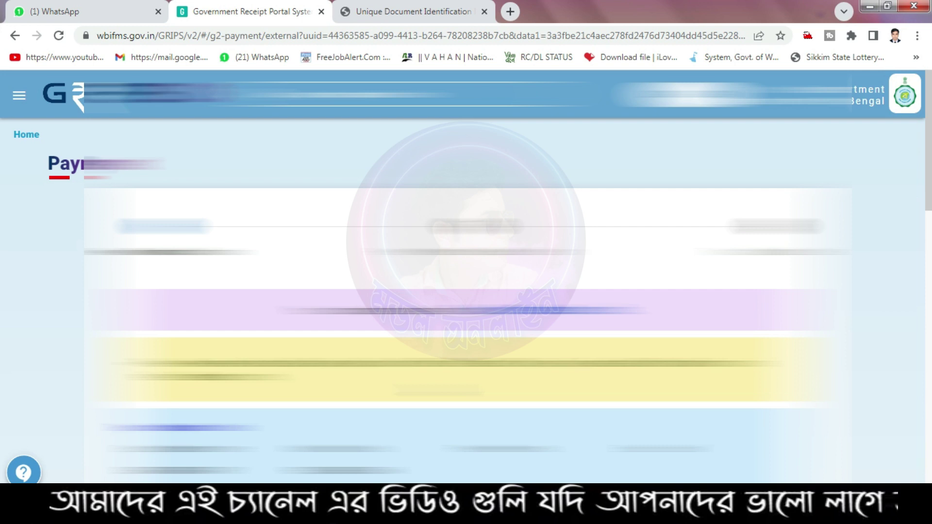
Confirm the payment details and choose SBI Epay through Payment Gateway/Bank
scroll(466, 272, "down", 5)
scroll(431, 365, "down", 10)
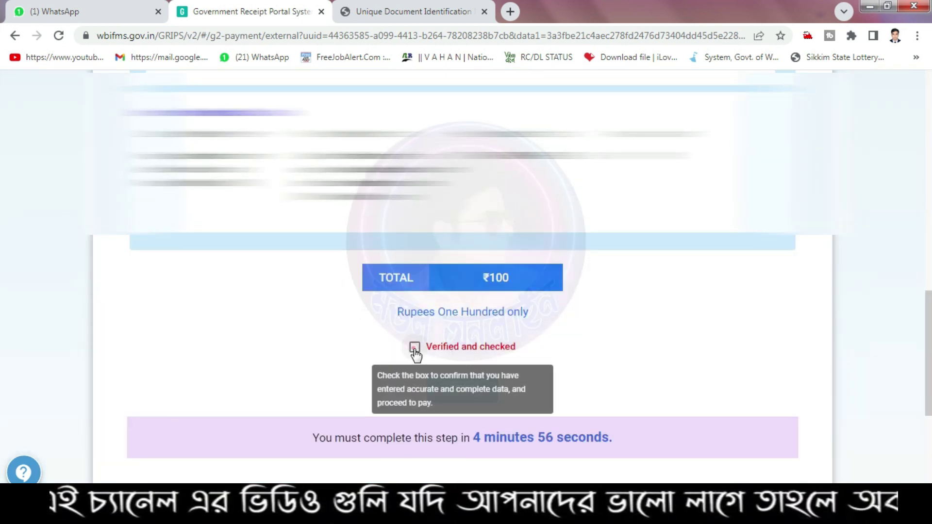
left_click(414, 347)
left_click(462, 389)
left_click(257, 391)
left_click(258, 388)
left_click(546, 393)
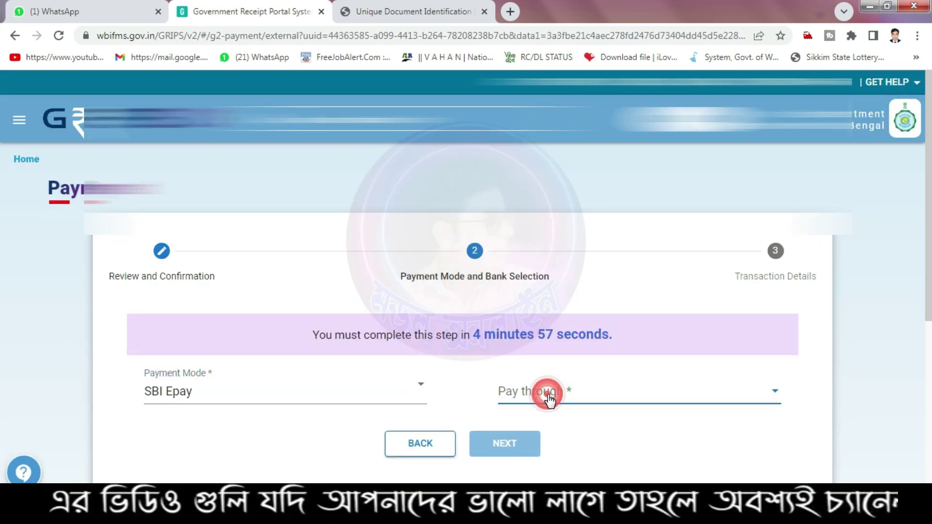
left_click(537, 388)
left_click(503, 444)
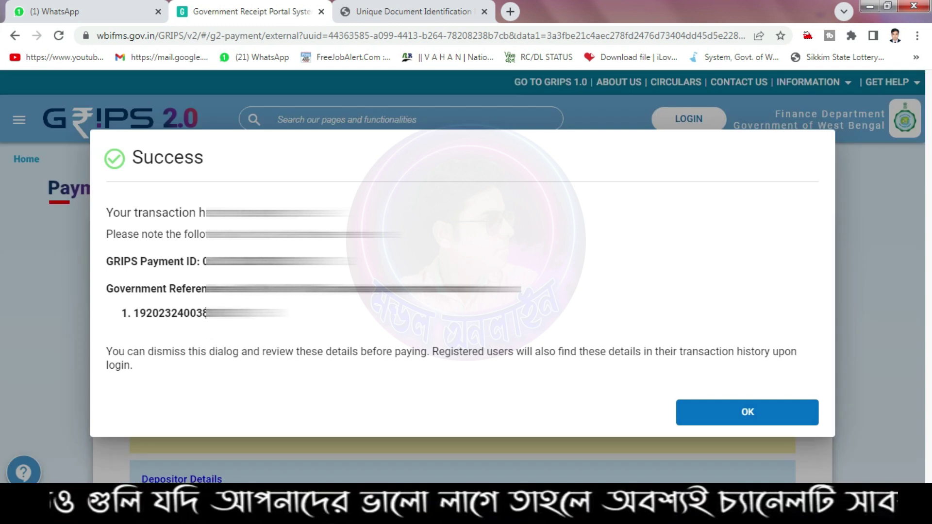
Save the government reference number in Notepad and proceed to pay ₹100 via SBIePay
double_click(204, 314)
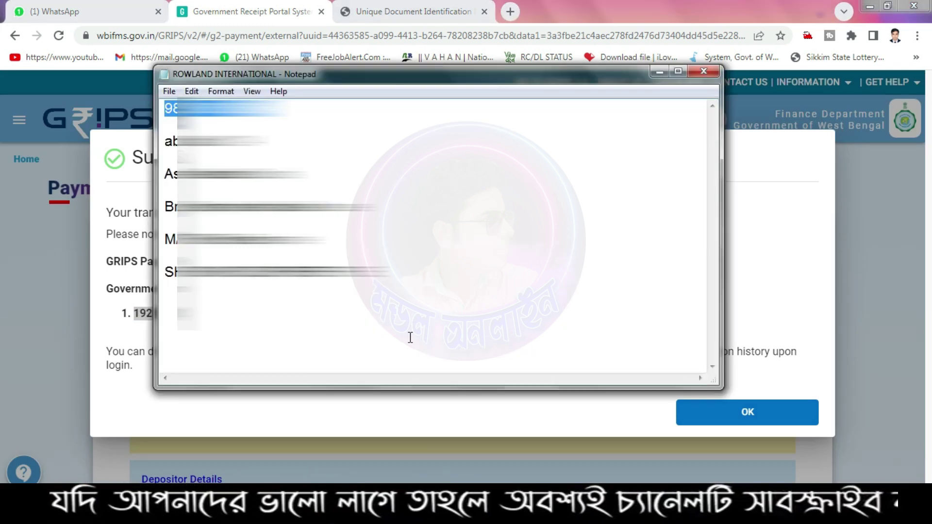
key("ctrl+v")
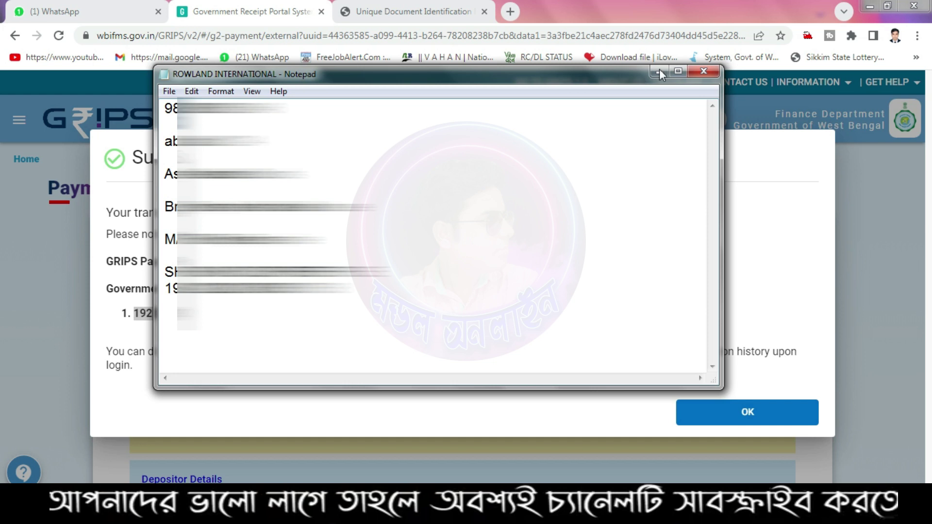
left_click(659, 72)
left_click(706, 412)
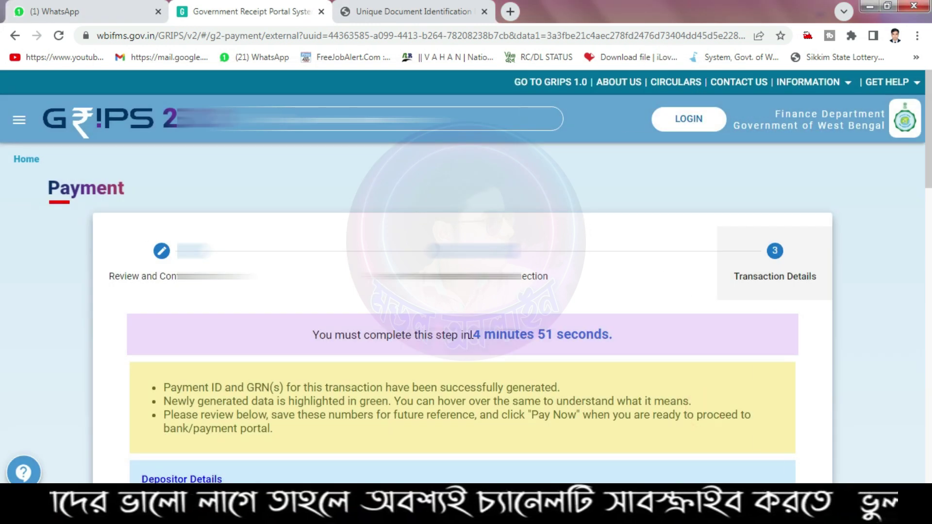
scroll(470, 335, "down", 12)
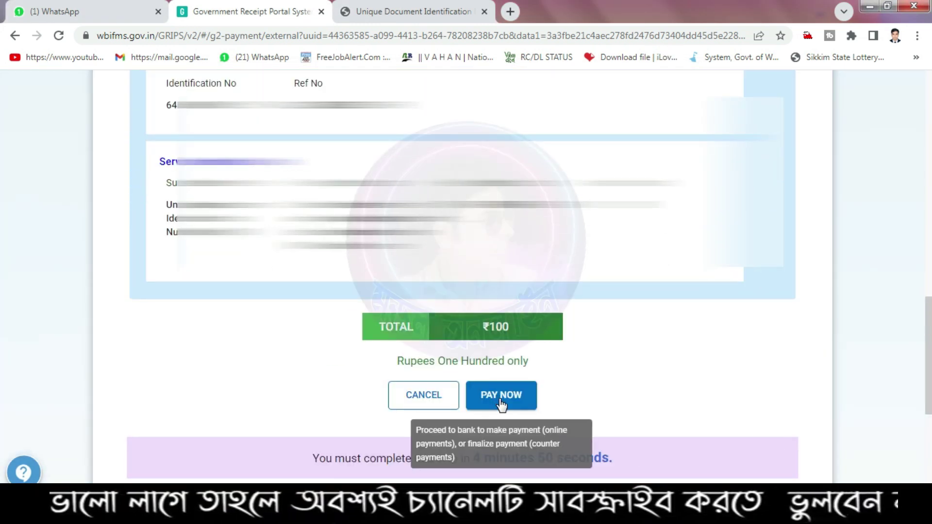
left_click(496, 392)
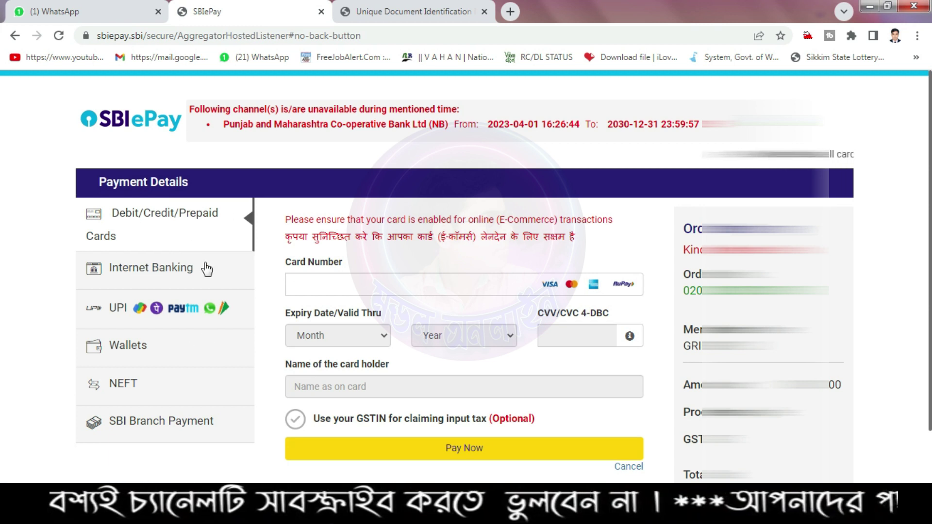
Pay the ₹100 via State Bank of India internet banking, signing in to SBI Online and confirming with the high security password
left_click(116, 268)
left_click(366, 287)
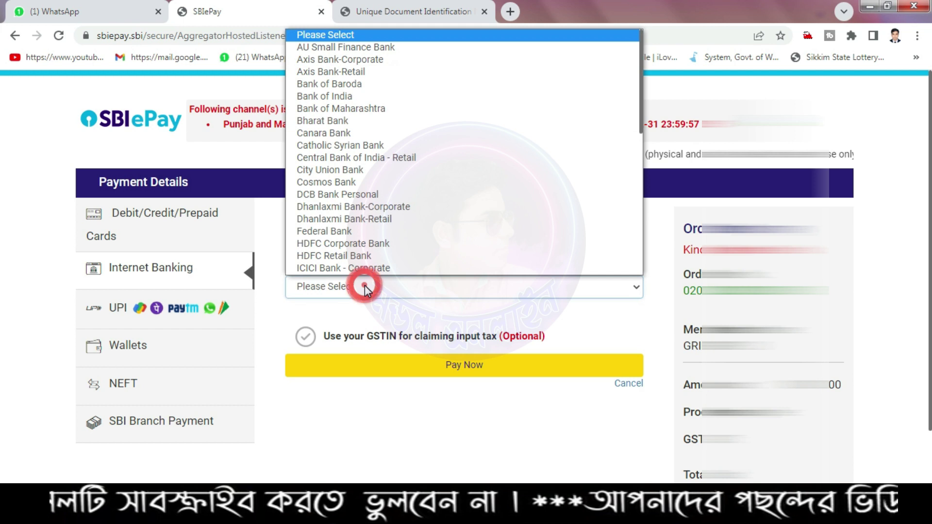
key("Return")
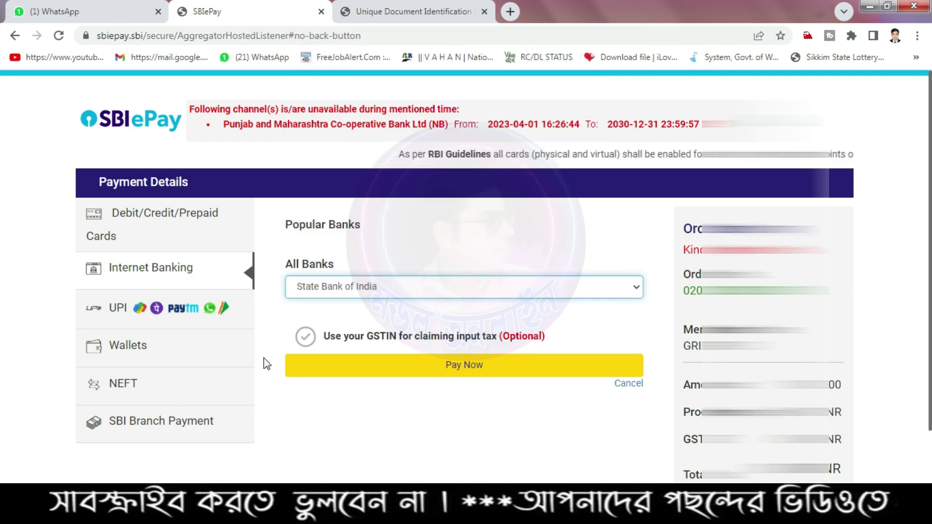
left_click(468, 366)
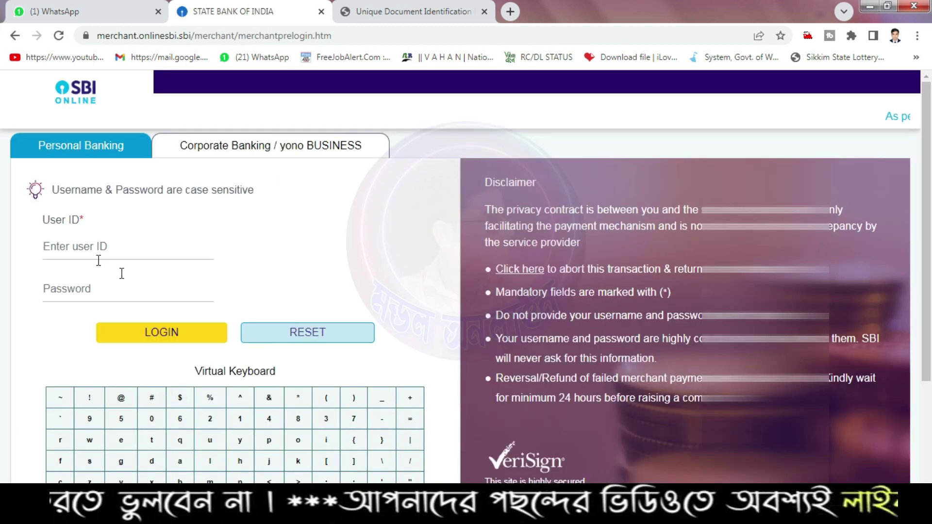
left_click(92, 249)
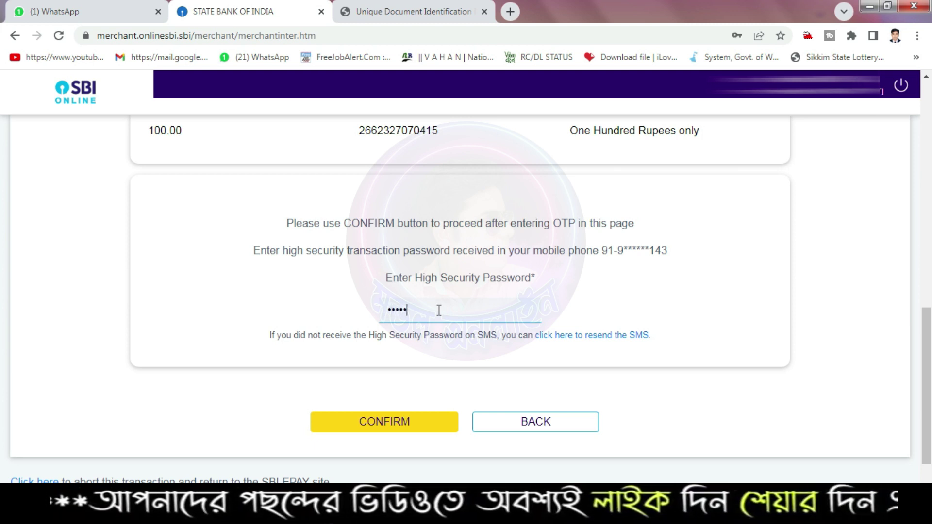
left_click(422, 427)
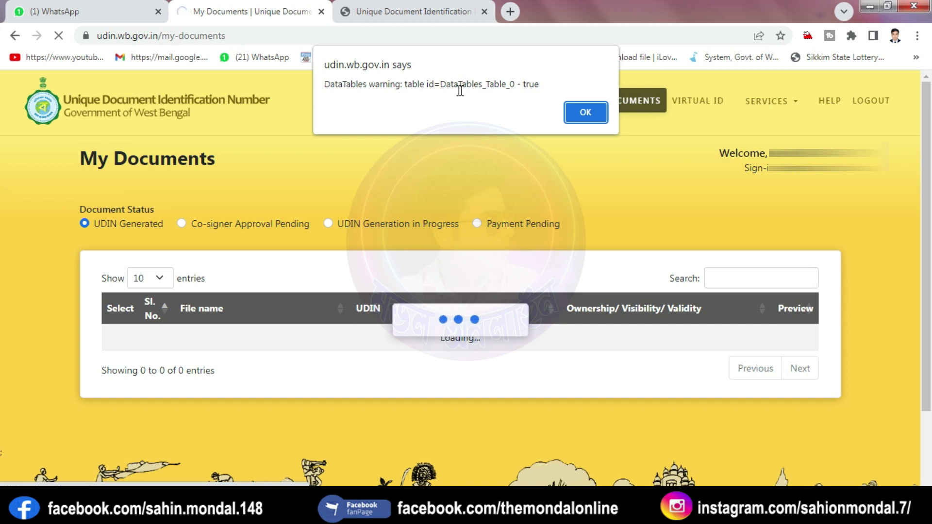
Dismiss the DataTables alert, accept the UDIN terms, sign in with the OTP, and open the DOCUMENTS list
left_click(586, 113)
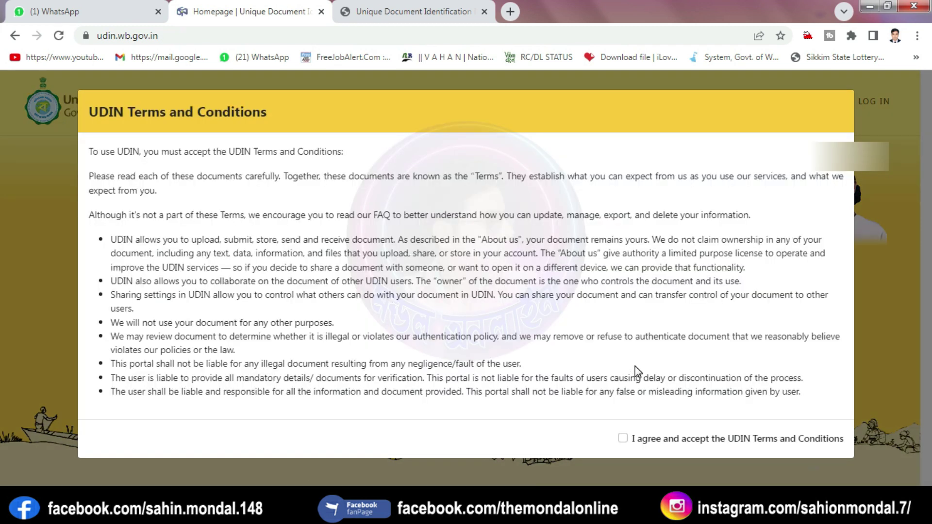
left_click(624, 438)
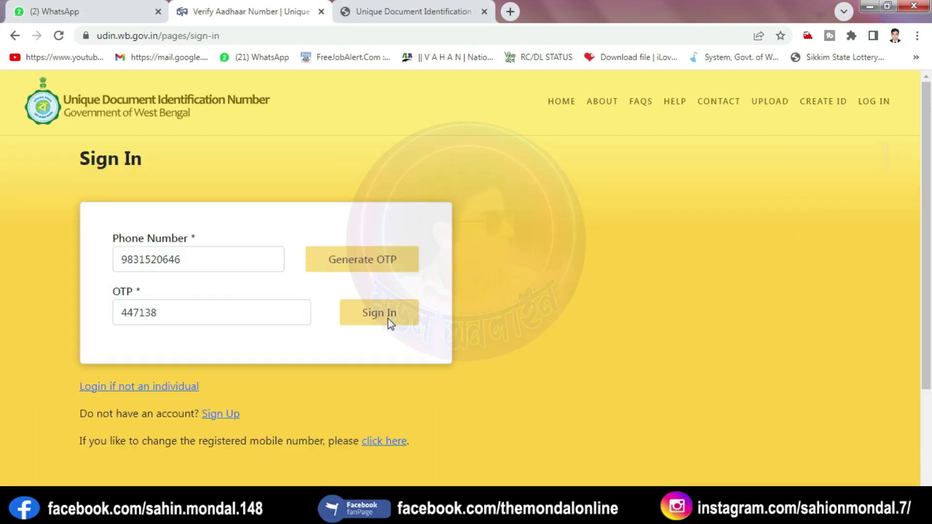
left_click(388, 319)
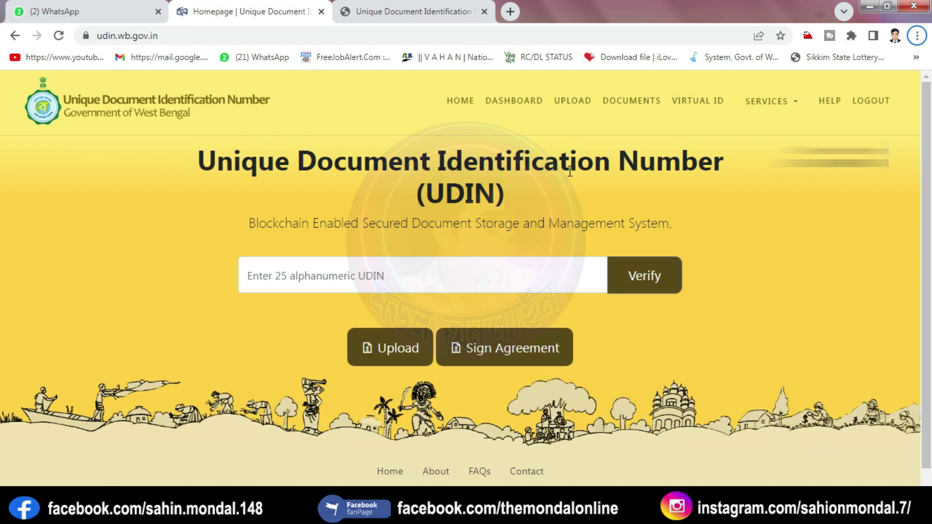
left_click(636, 103)
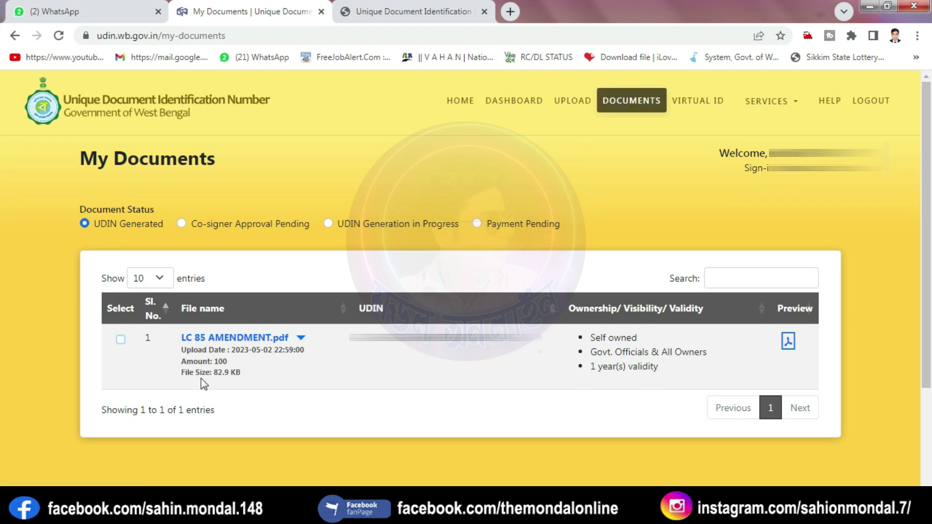
Download LC 85 AMENDMENT.pdf with its UDIN certificate as LC 85 AMENDMENT_sign.pdf
middle_click(275, 391)
left_click(233, 336)
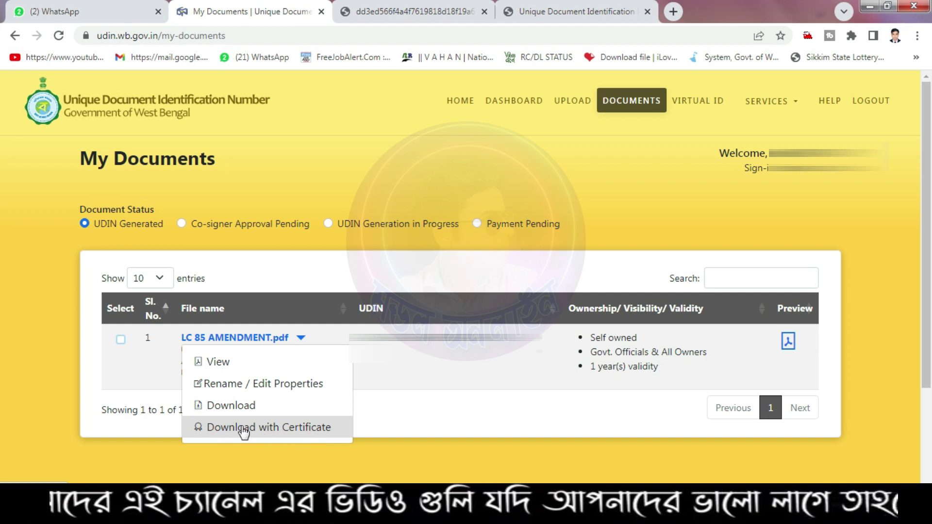
left_click(273, 432)
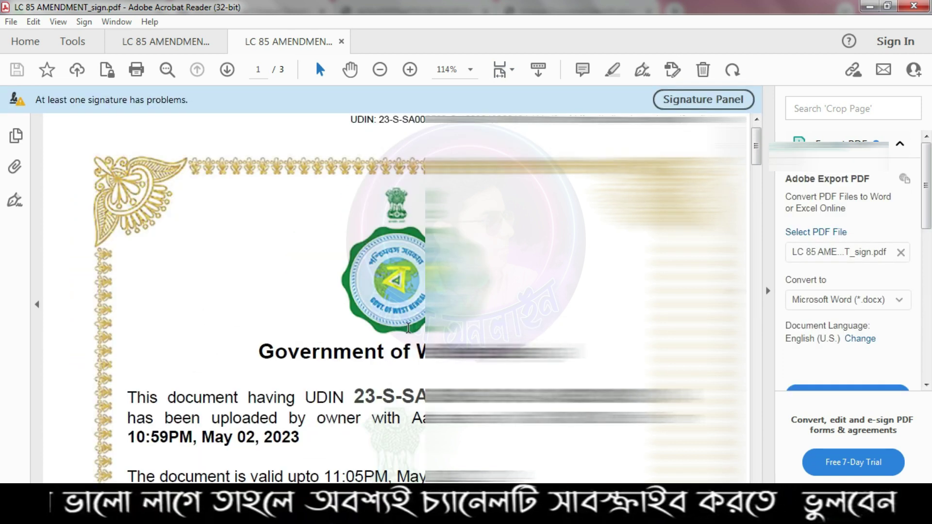
Scroll through pages 1–3 of LC 85 AMENDMENT_sign.pdf in Acrobat Reader
scroll(408, 328, "down", 4)
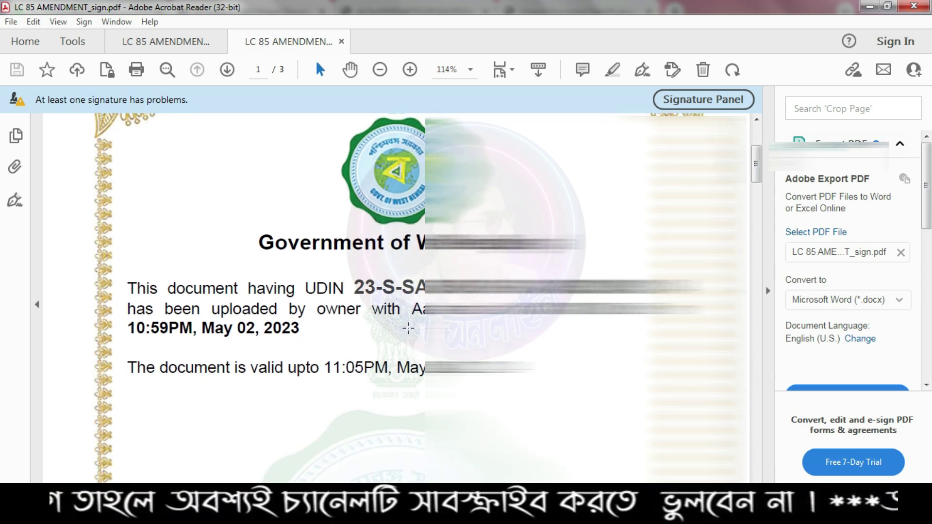
scroll(409, 328, "down", 6)
scroll(409, 328, "down", 8)
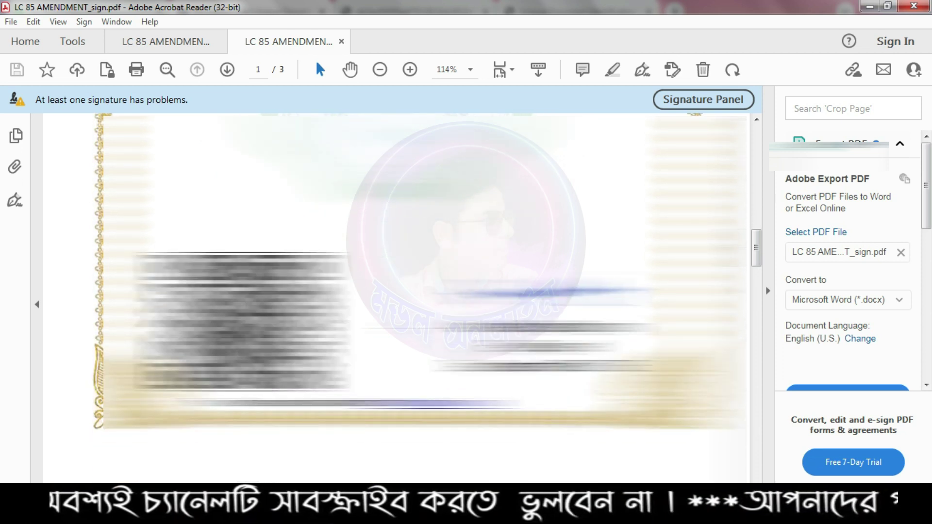
scroll(408, 328, "down", 10)
scroll(408, 328, "down", 10)
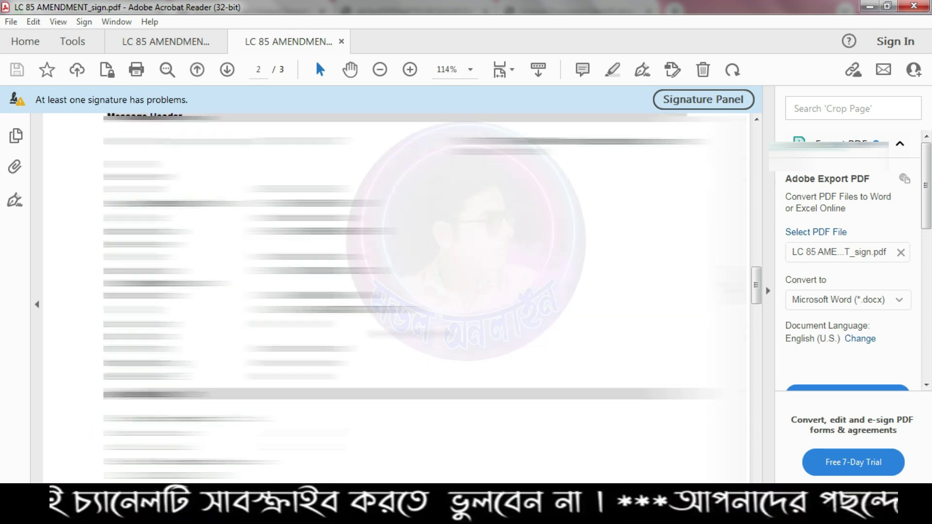
scroll(409, 328, "down", 10)
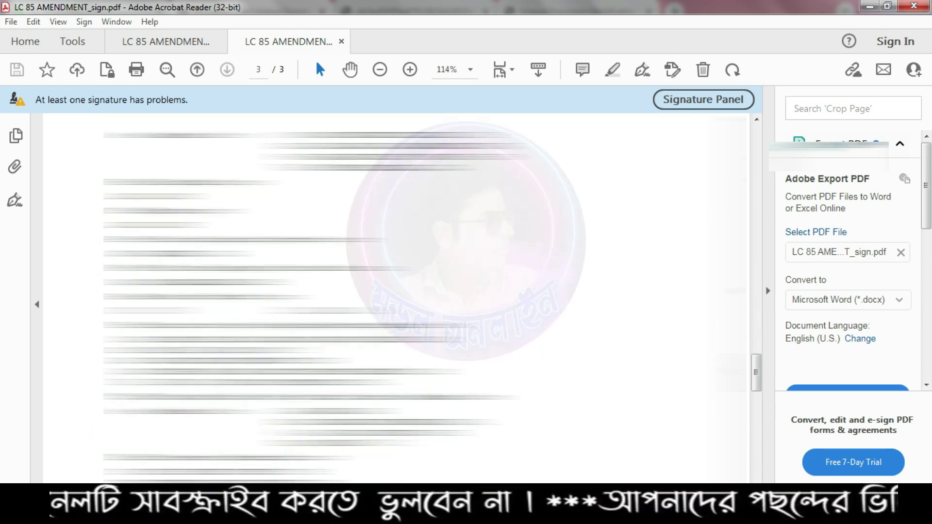
scroll(409, 329, "down", 5)
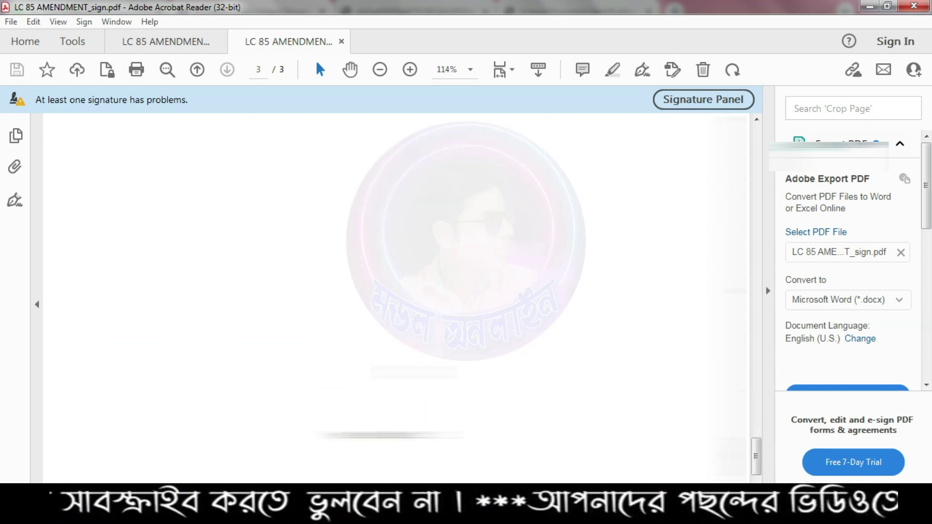
Return to the top of the PDF, then open Suvidha Slot Booking for all goods
left_click_drag(754, 466, 756, 144)
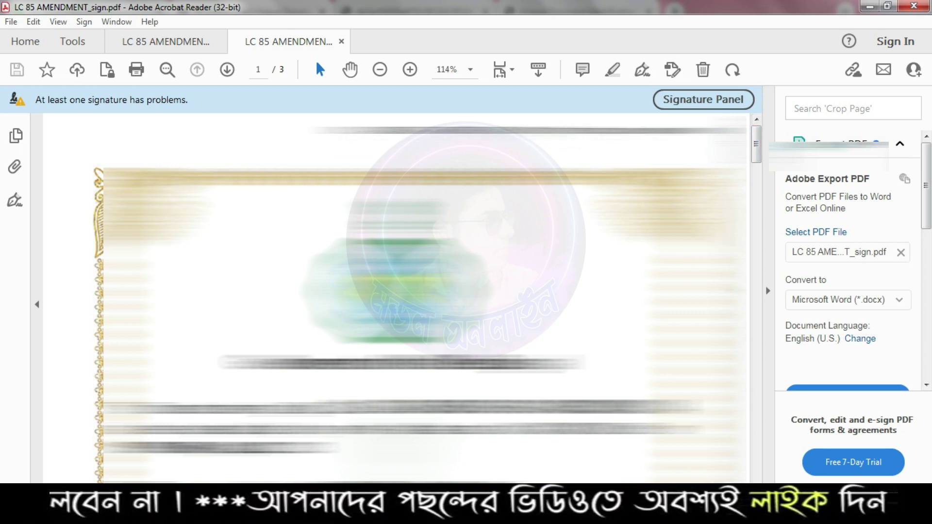
scroll(416, 301, "down", 1)
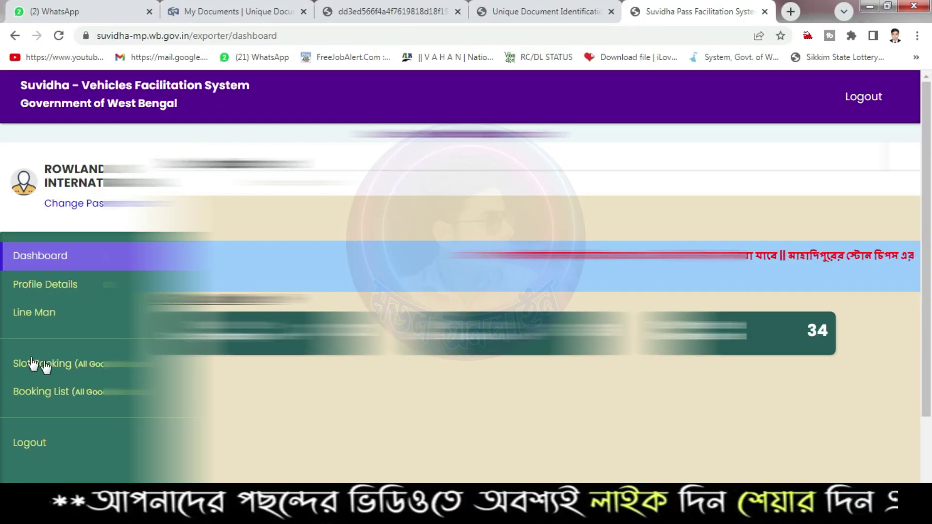
left_click(80, 364)
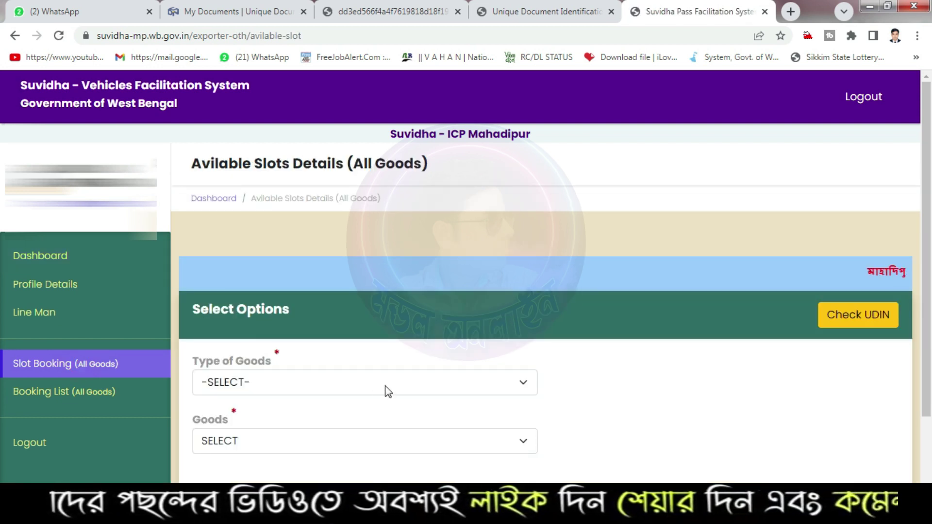
Set Type of Goods to NON-PERISHABLE and Goods to OTHERS - NON PERISHABLE (14 WHEELER TO 18 WHEELER), revealing the May 2023 calendar
left_click(520, 380)
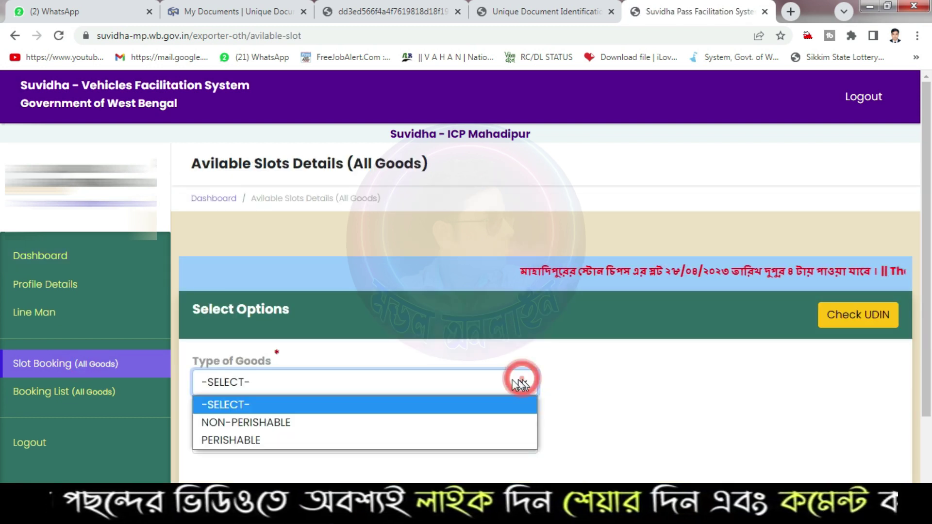
left_click(326, 418)
left_click(524, 441)
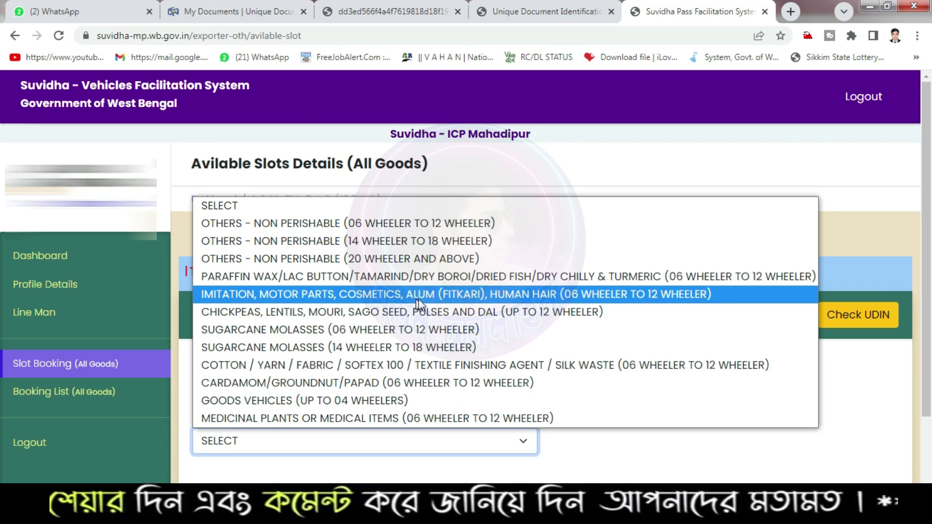
left_click(340, 299)
left_click(311, 242)
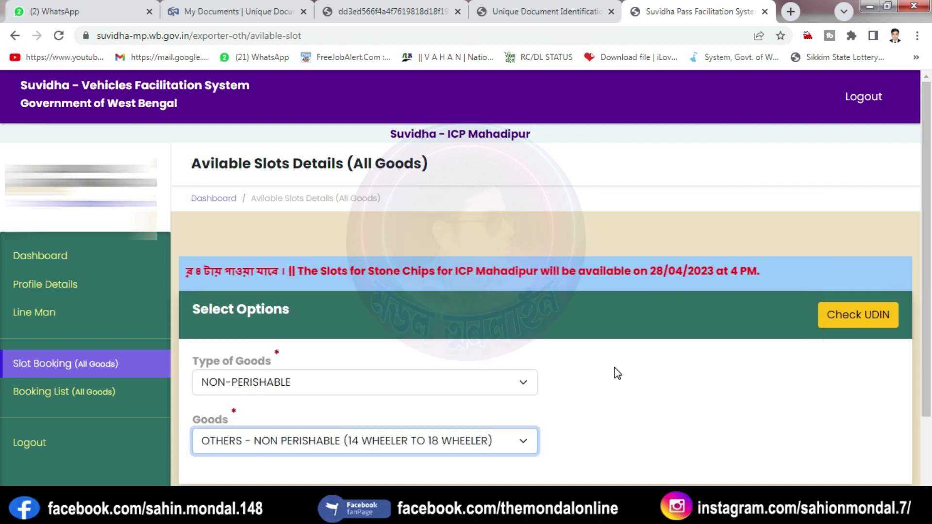
scroll(617, 373, "down", 3)
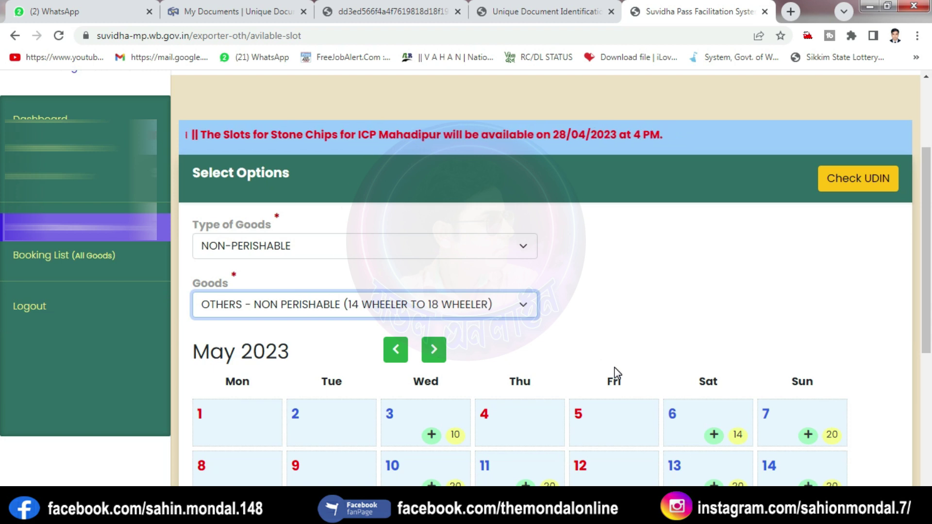